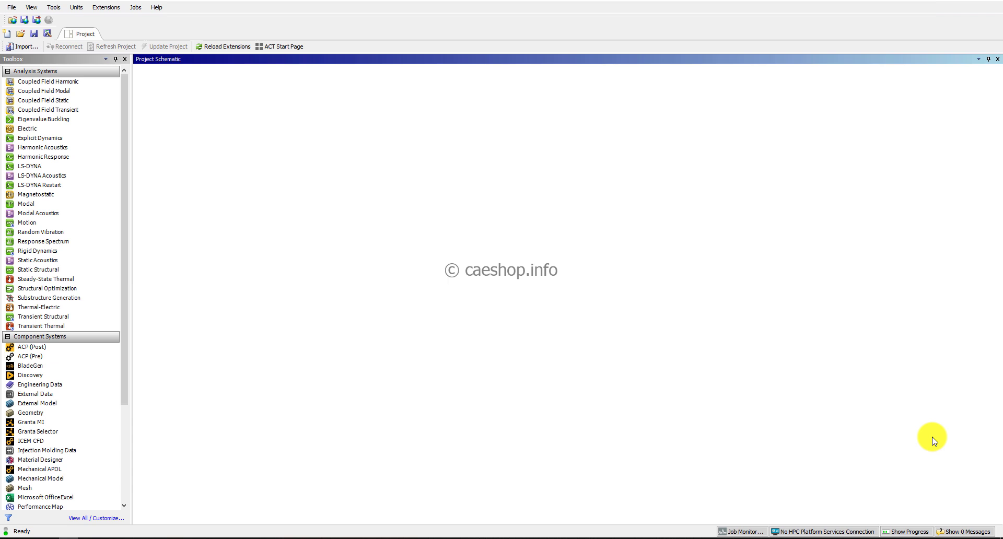
# Step: Add an LS-DYNA analysis system to the project schematic and start a new SpaceClaim geometry for it
pyautogui.click(543, 335)
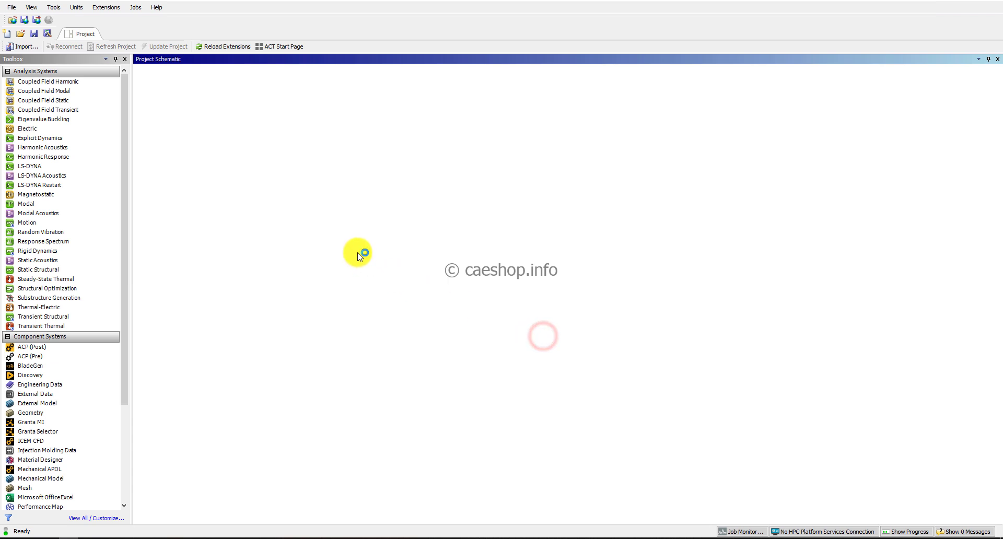
pyautogui.click(22, 167)
pyautogui.doubleClick(22, 166)
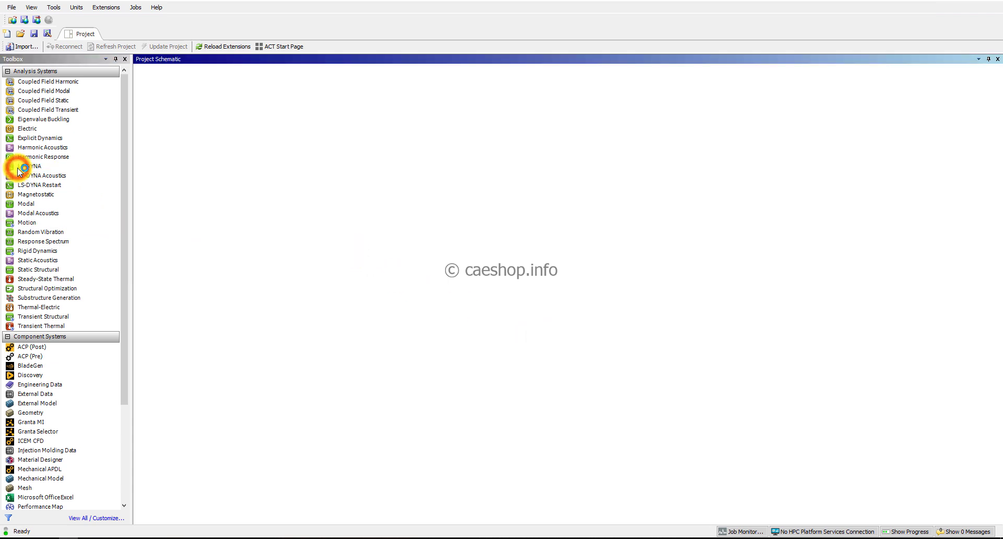
pyautogui.click(225, 128)
pyautogui.rightClick(223, 127)
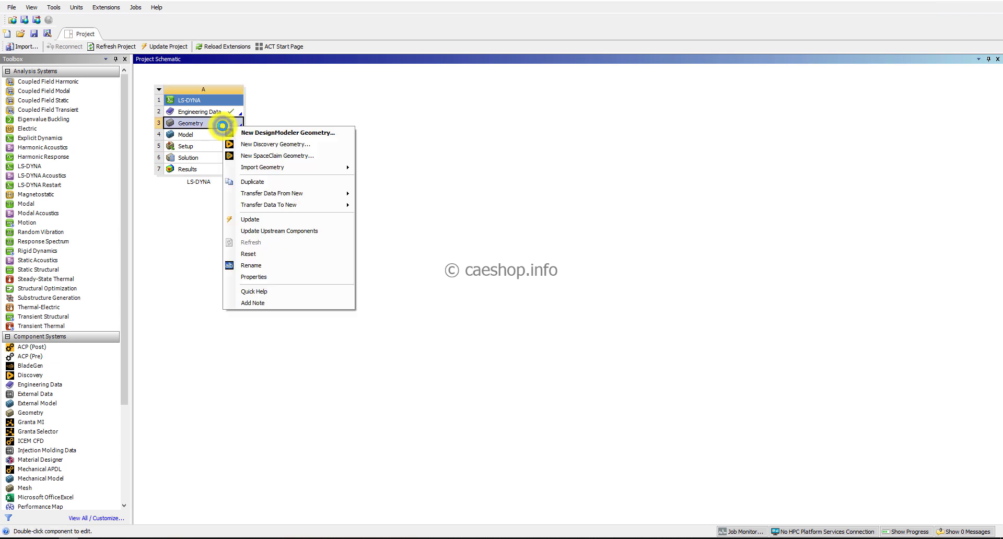
pyautogui.click(273, 157)
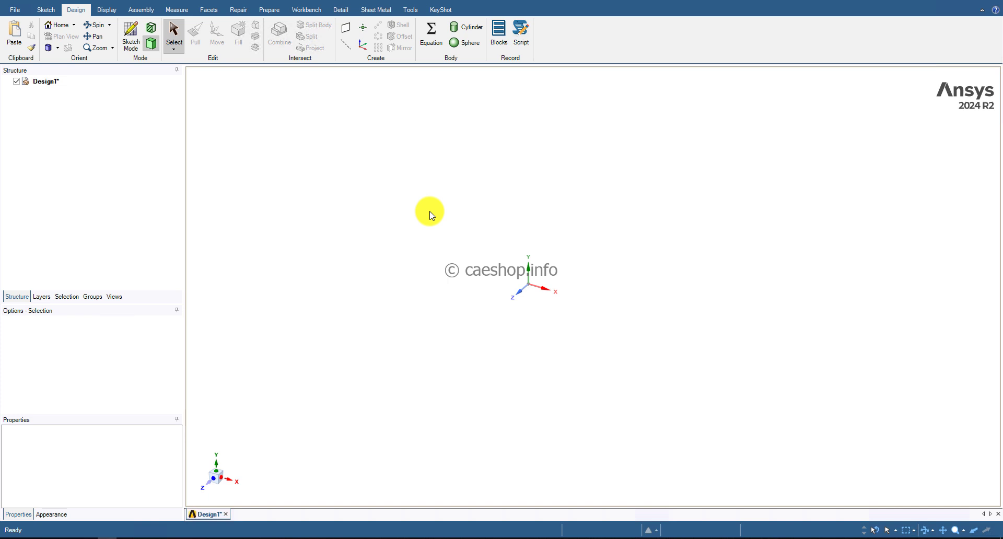
# Step: Sketch a circle of 6 mm diameter centred on the origin in the horizontal plane
pyautogui.click(46, 10)
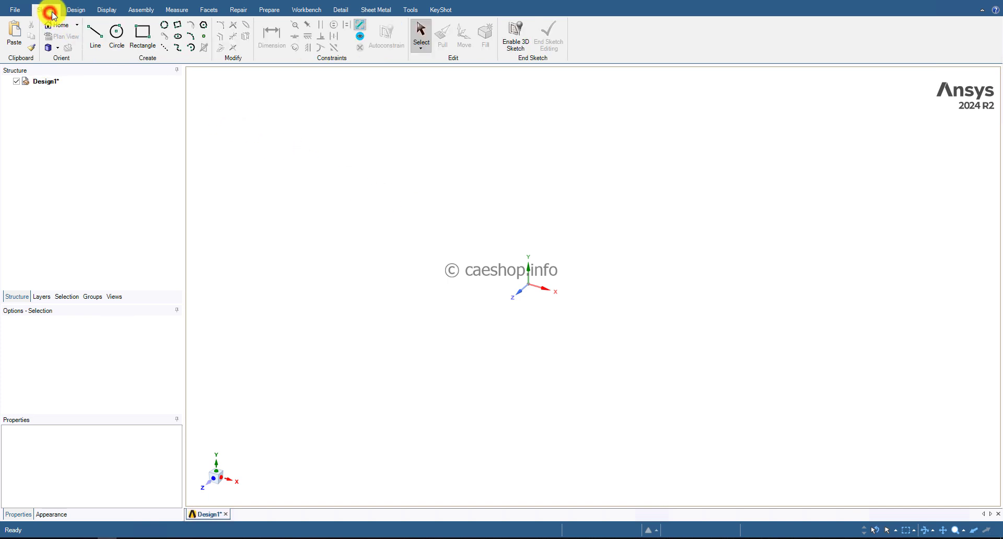
pyautogui.click(113, 38)
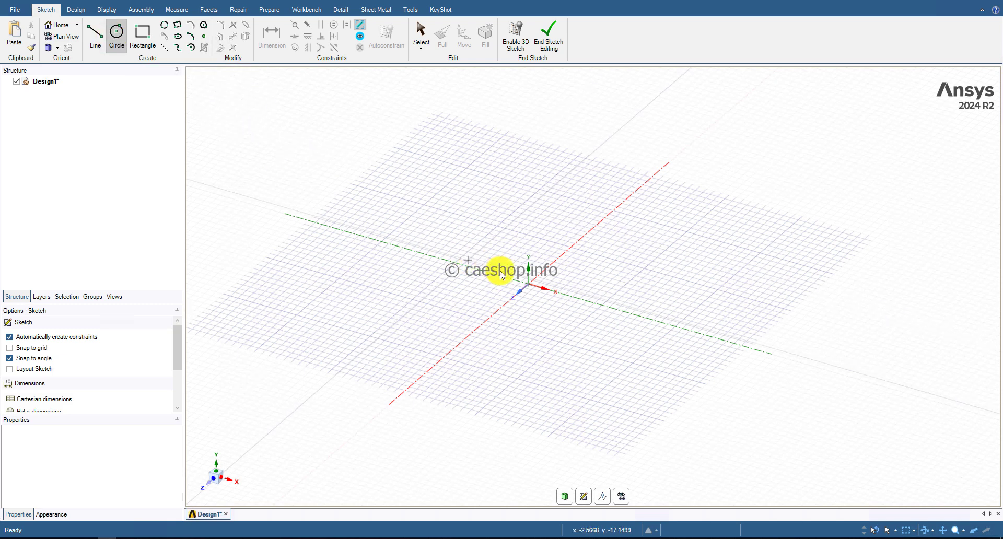
pyautogui.click(528, 285)
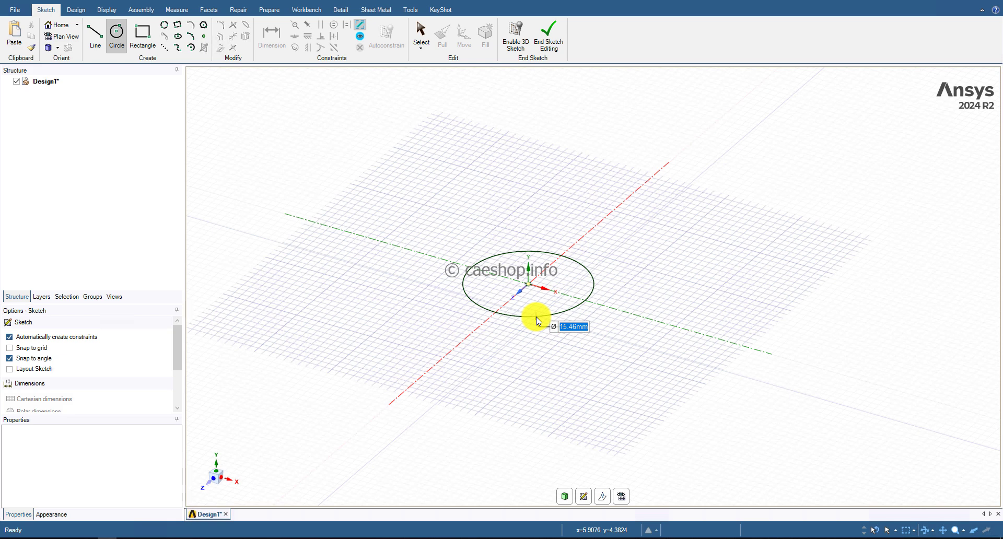
pyautogui.write('6')
pyautogui.press('Return')
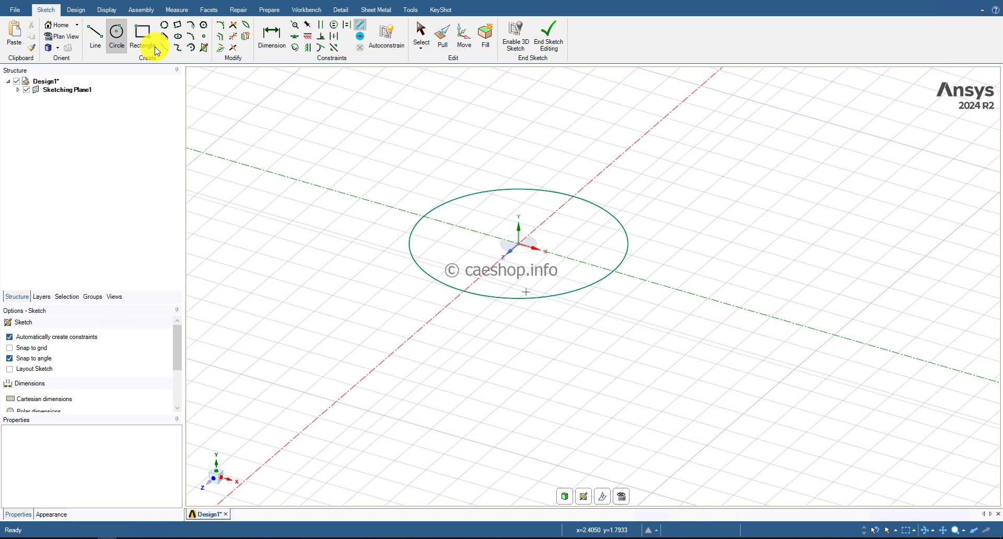
# Step: Draw two perpendicular lines from the circle's centre to its edge, one along the Z axis and one along the X axis
pyautogui.click(94, 34)
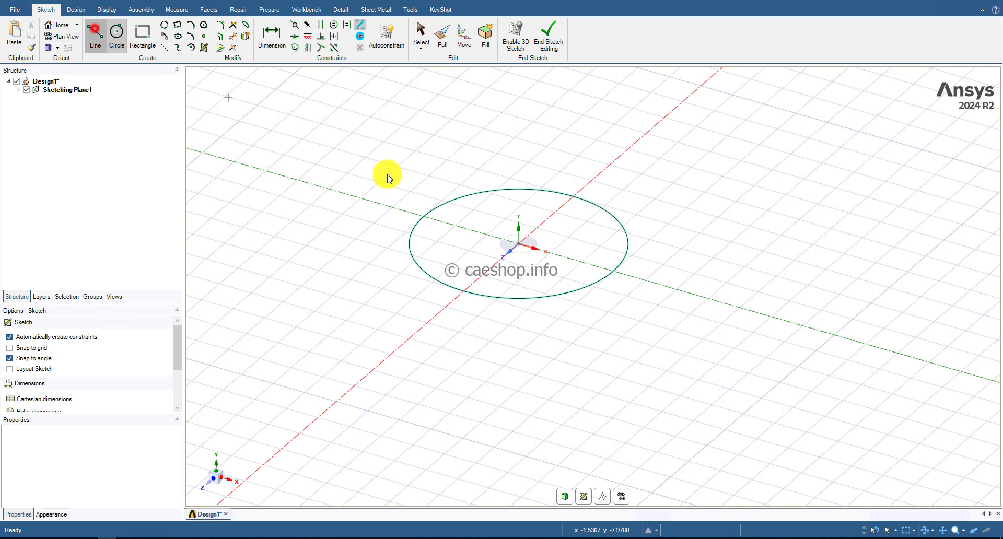
pyautogui.click(519, 243)
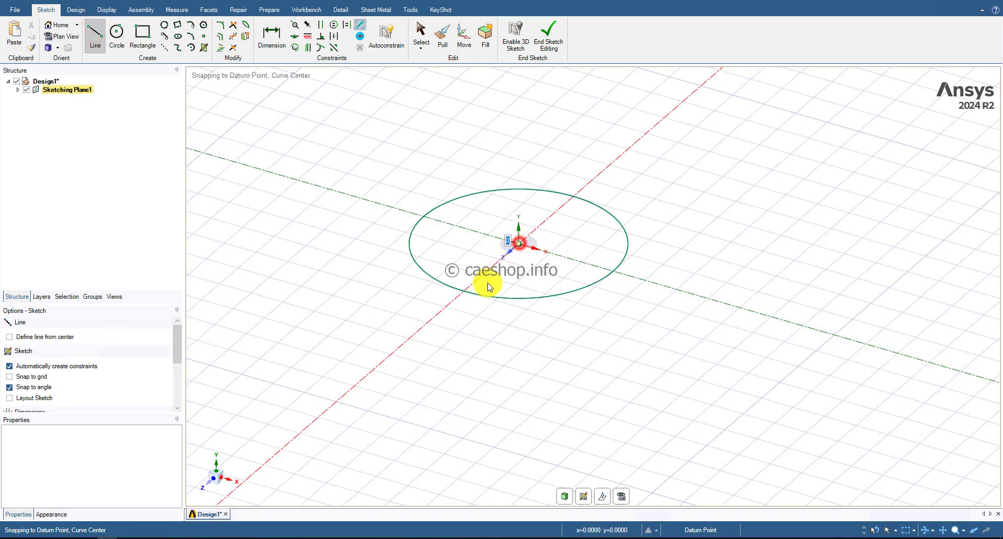
pyautogui.click(460, 291)
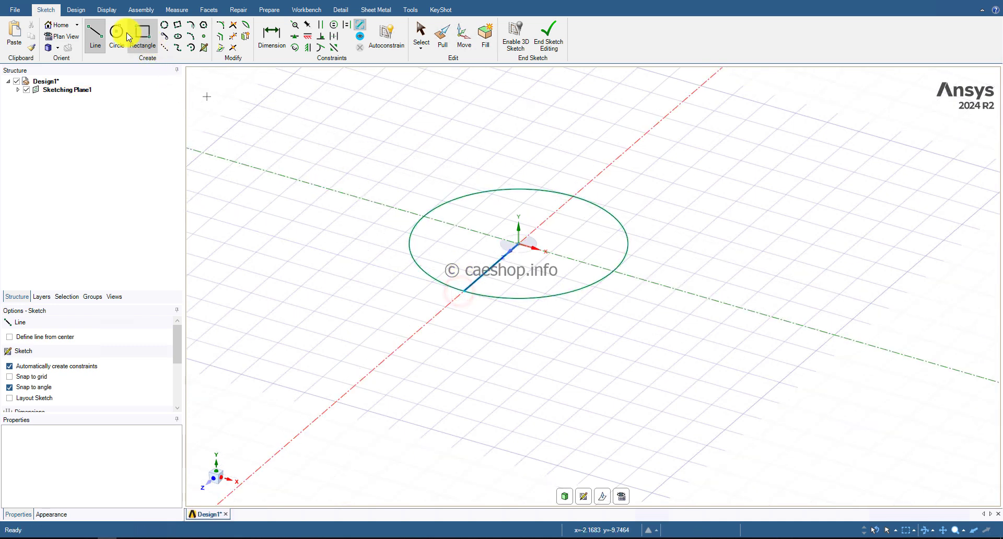
pyautogui.click(94, 33)
pyautogui.click(517, 243)
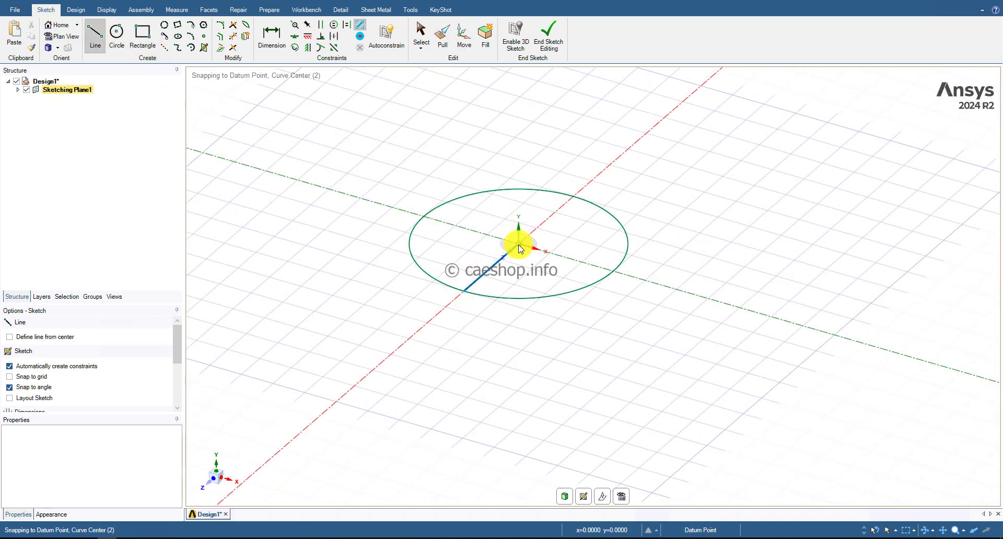
pyautogui.click(613, 271)
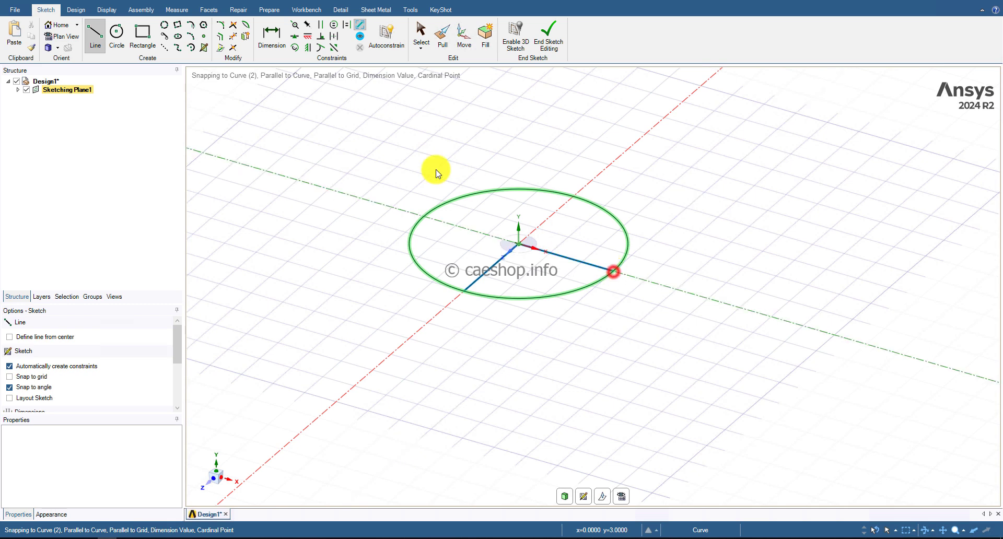
# Step: Trim away the circle's outer three-quarter arc and finish the sketch to get a quarter-circle surface
pyautogui.click(232, 40)
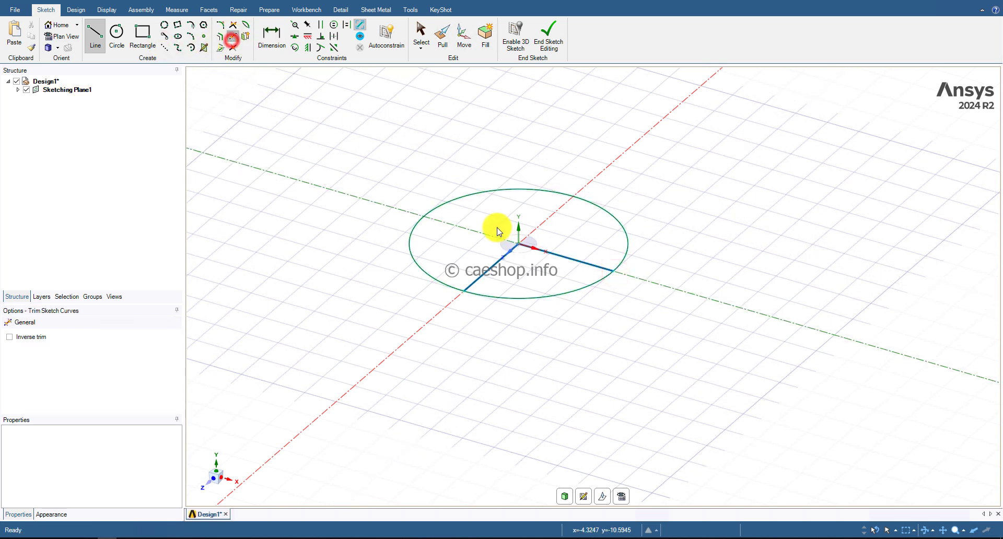
pyautogui.click(477, 197)
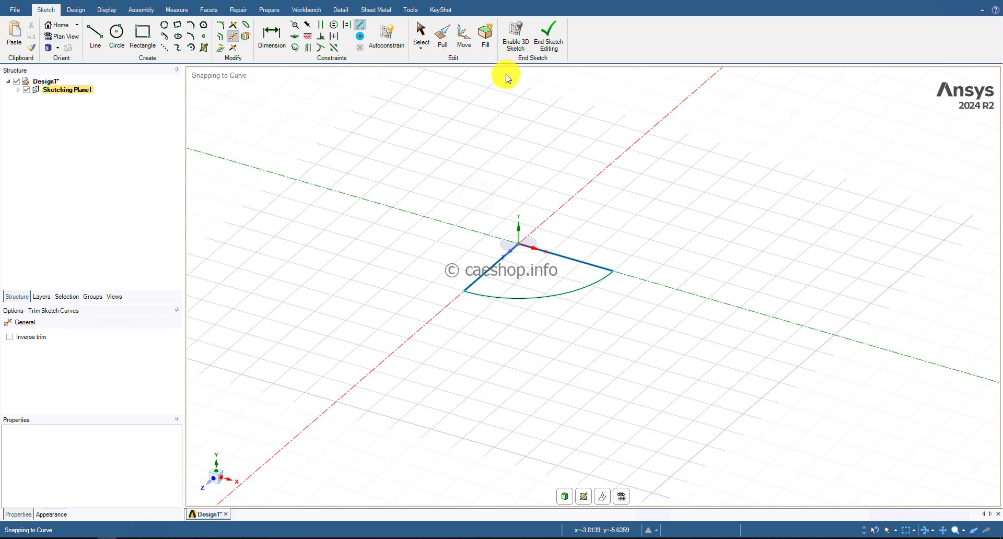
pyautogui.click(553, 39)
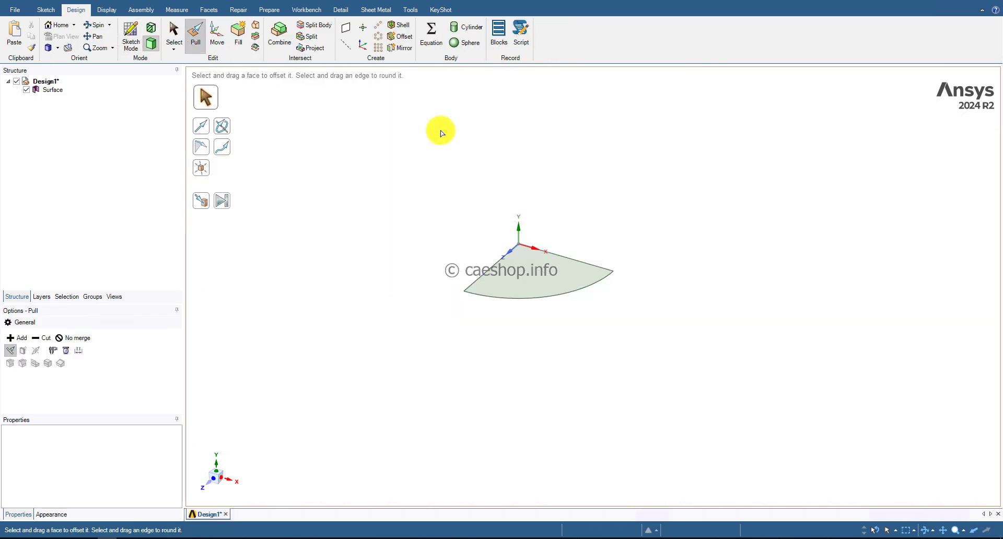
# Step: Pull the quarter-circle face upward along Y into a tall solid quarter cylinder
pyautogui.click(517, 268)
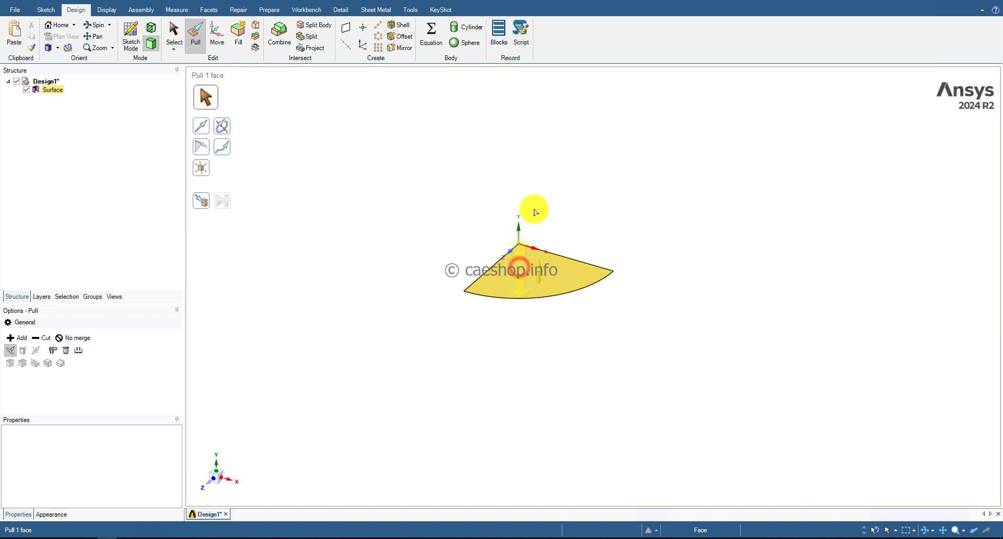
pyautogui.moveTo(533, 208); pyautogui.dragTo(538, 197)
pyautogui.moveTo(537, 197); pyautogui.dragTo(434, 203, button='middle')
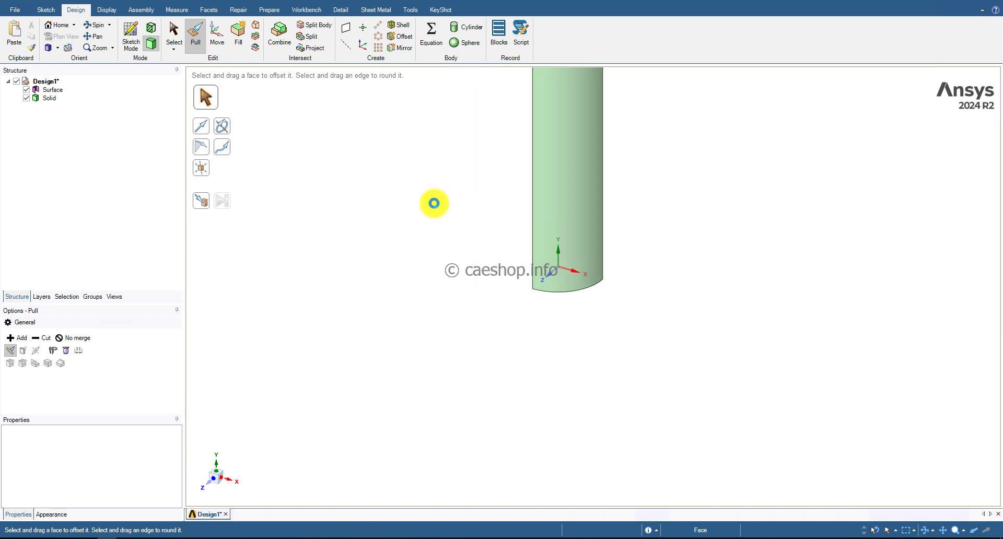
pyautogui.press('h')
pyautogui.click(434, 203)
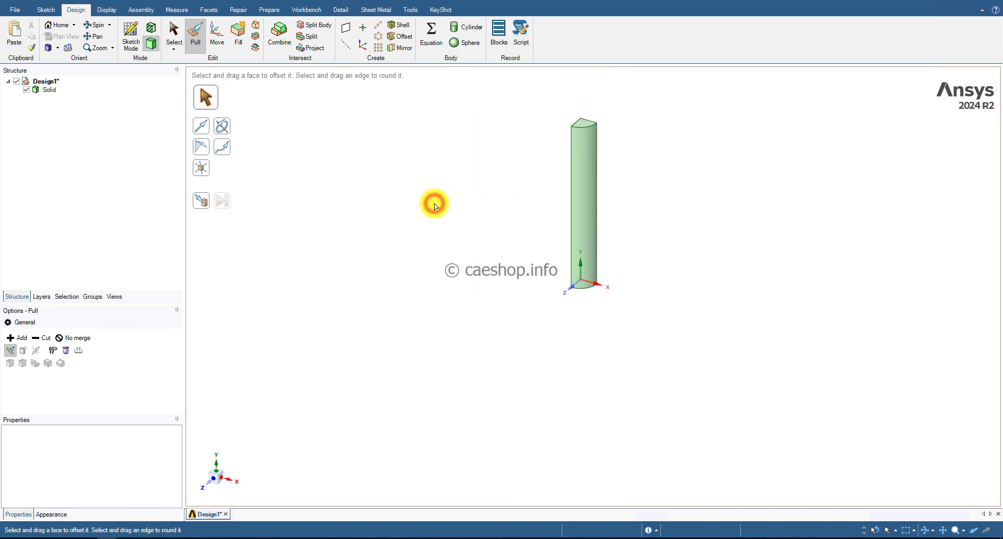
# Step: Save the quarter-cylinder design and switch back to the Workbench project schematic
pyautogui.click(175, 30)
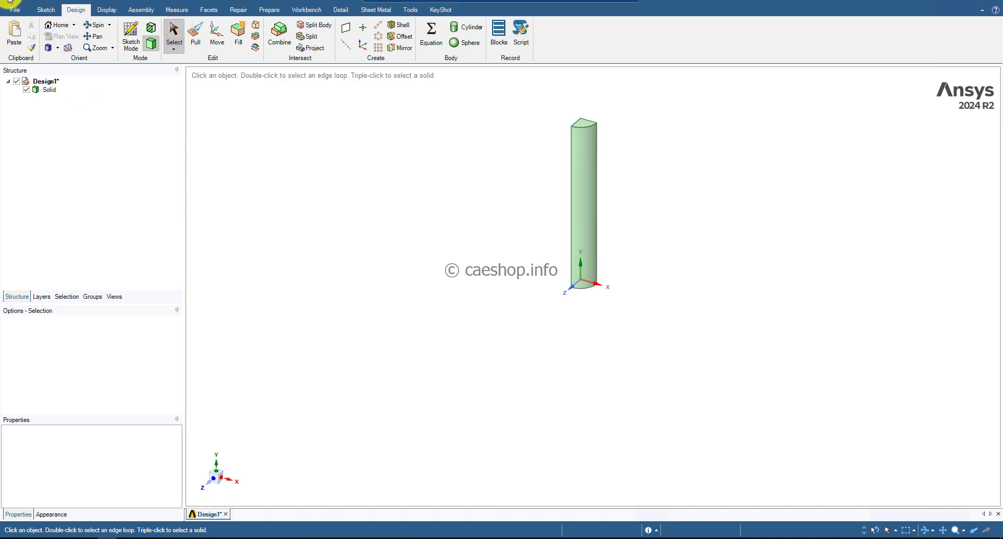
pyautogui.click(10, 4)
pyautogui.click(69, 71)
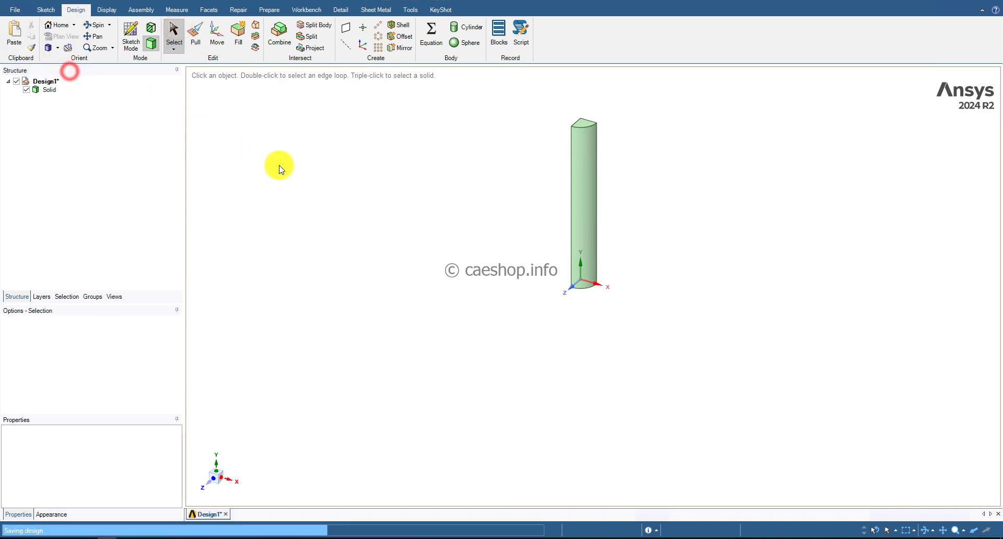
pyautogui.hotkey('alt', 'Tab')
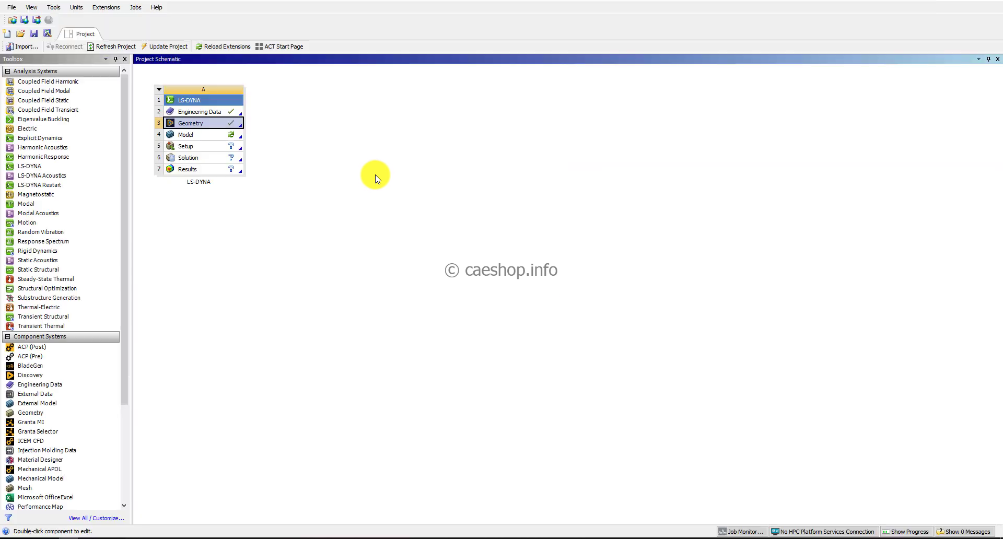
# Step: Open the LS-DYNA system's Engineering Data for editing and add a new material named Plastic Kinematic
pyautogui.rightClick(221, 114)
pyautogui.click(226, 119)
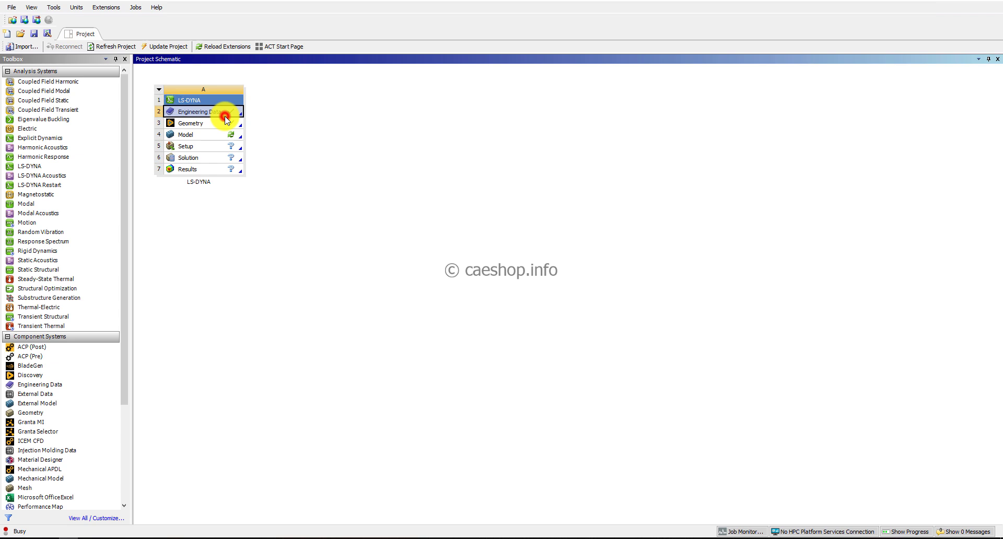
pyautogui.click(273, 121)
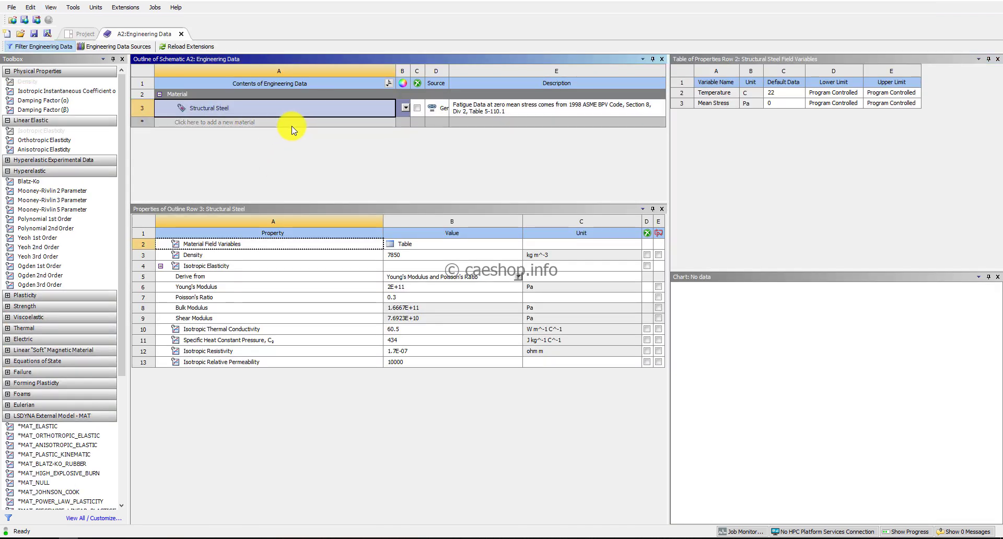
pyautogui.click(272, 120)
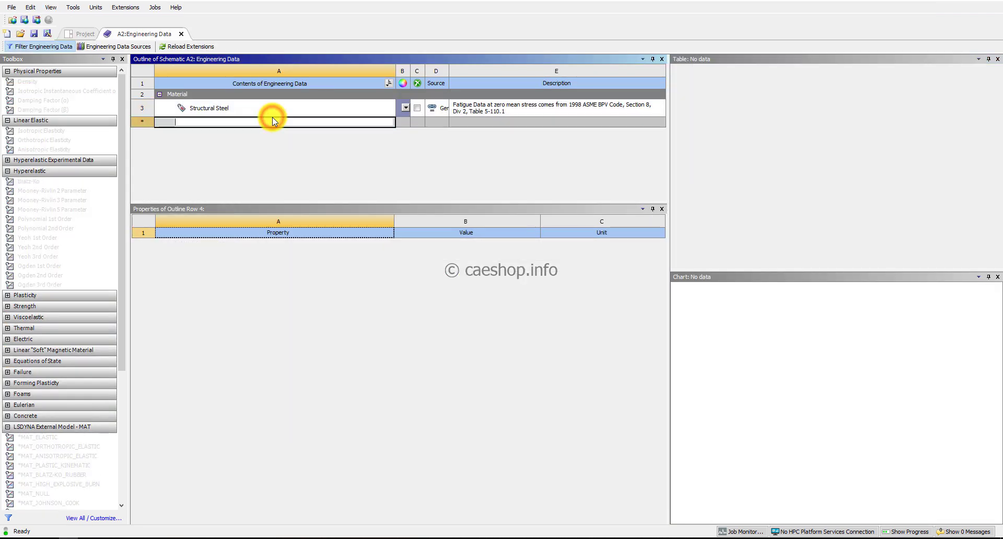
pyautogui.write('Plasti')
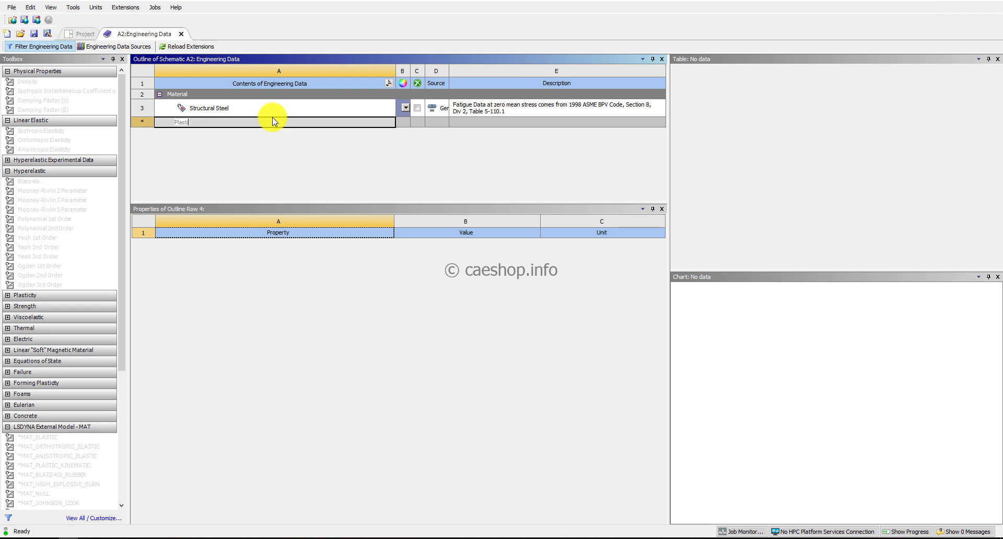
pyautogui.write('c Kinematic')
pyautogui.press('Return')
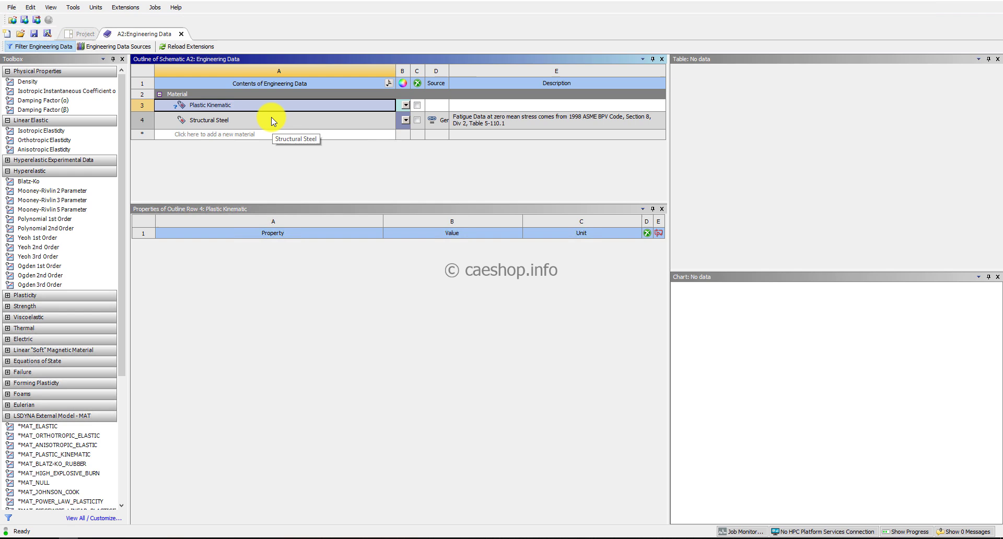
# Step: Assign the *MAT_PLASTIC_KINEMATIC model from the LSDYNA External Model - MAT group to the Plastic Kinematic material
pyautogui.scroll(-1, 120, 295)
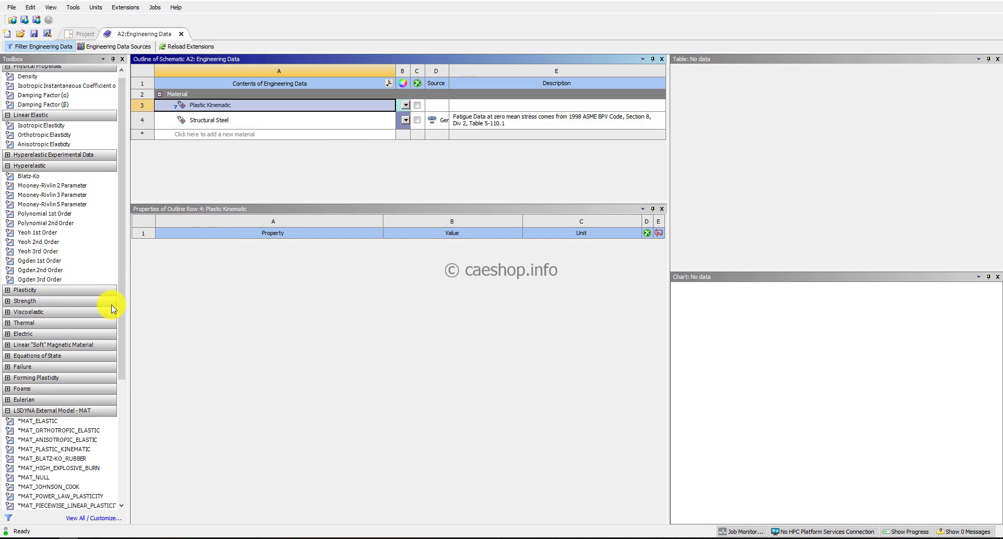
pyautogui.scroll(-2, 56, 417)
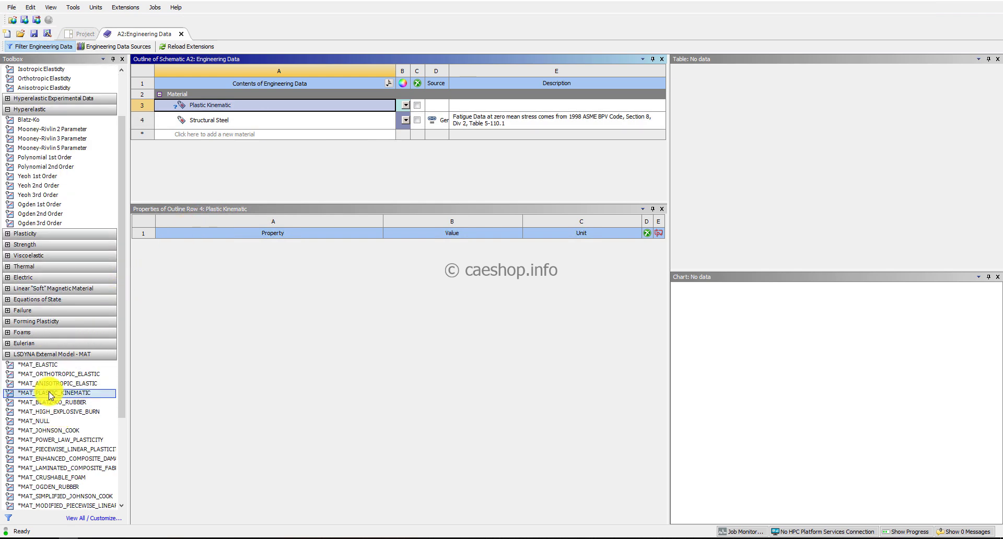
pyautogui.scroll(-1, 51, 395)
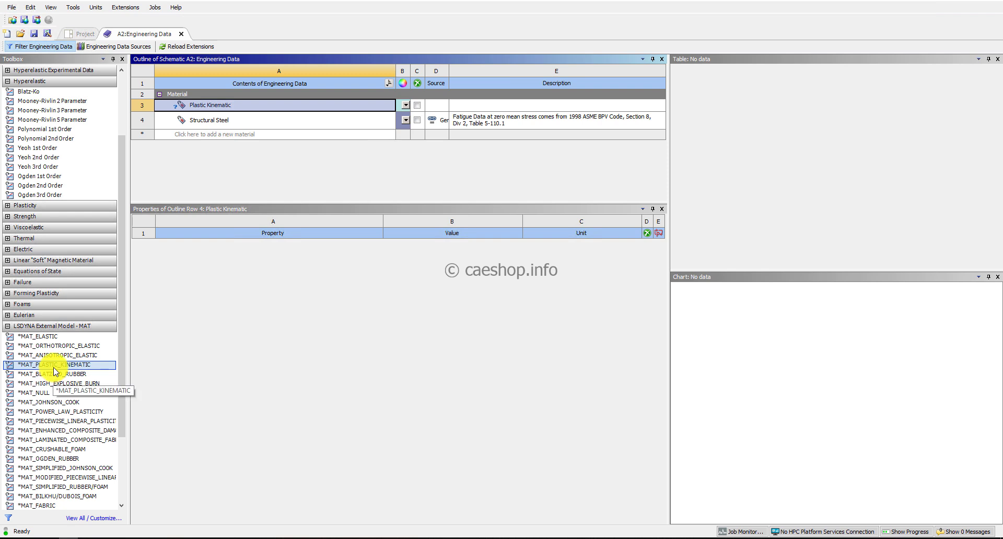
pyautogui.moveTo(54, 372); pyautogui.dragTo(220, 103)
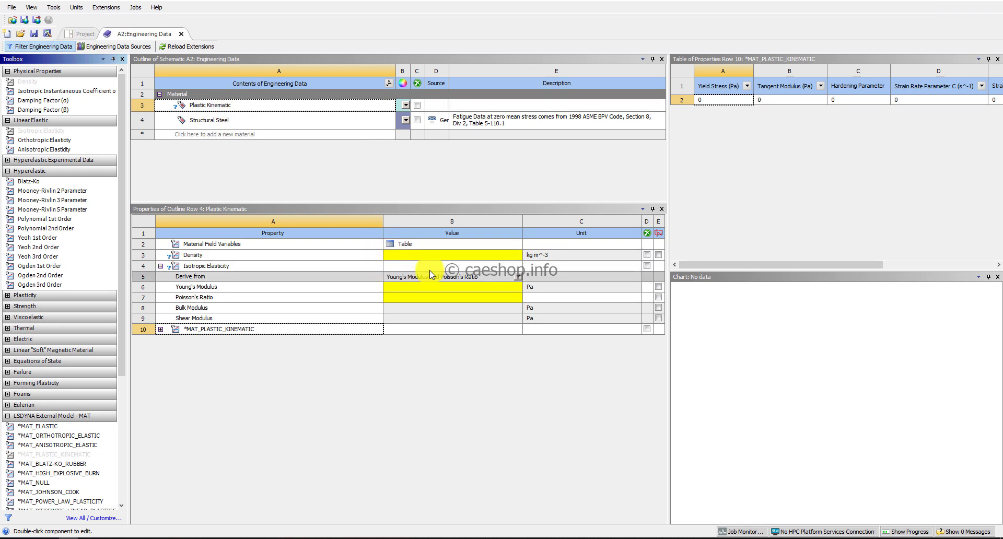
# Step: Set the Plastic Kinematic material's density to 8930 kg/m³, Young's modulus to 1.17e11 Pa and Poisson's ratio to 0.35
pyautogui.click(430, 257)
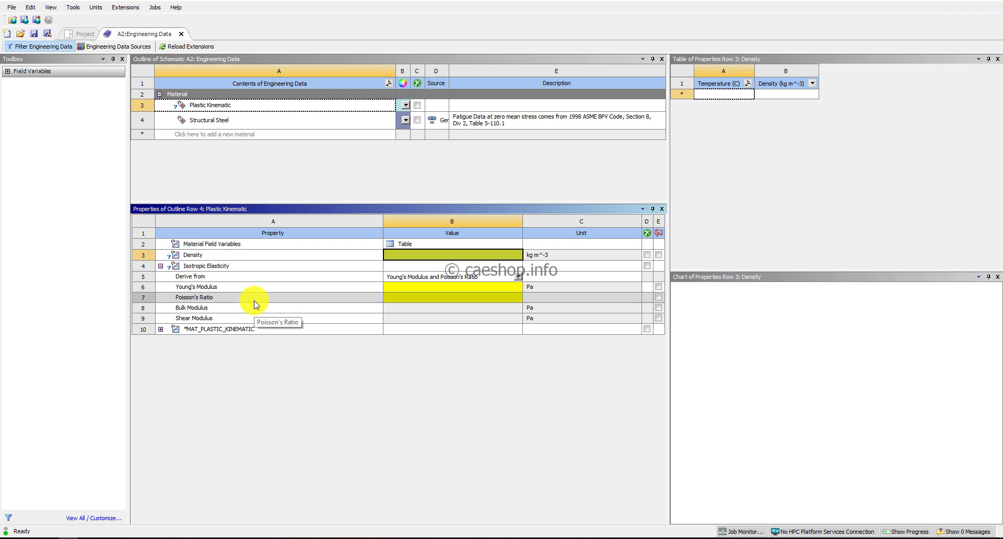
pyautogui.write('8930')
pyautogui.click(254, 303)
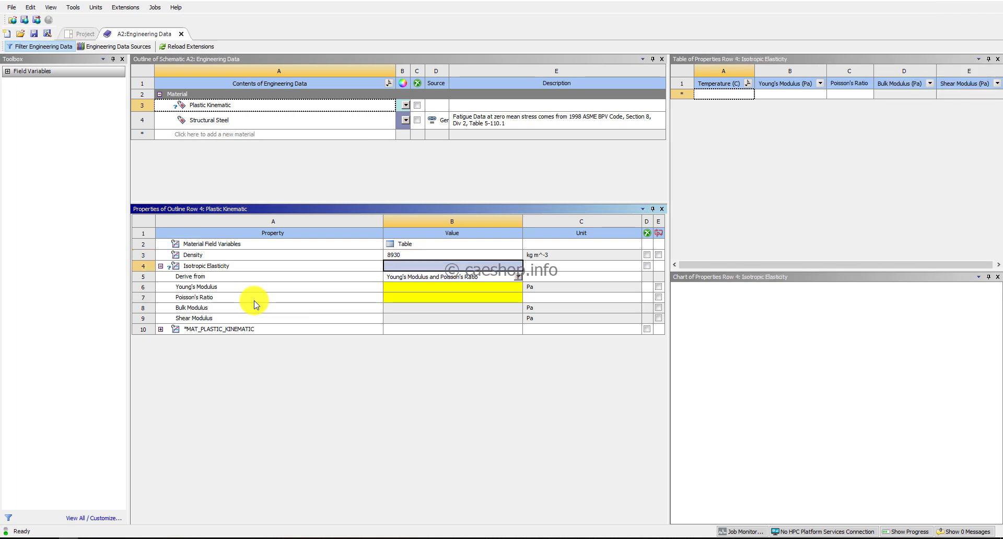
pyautogui.click(482, 291)
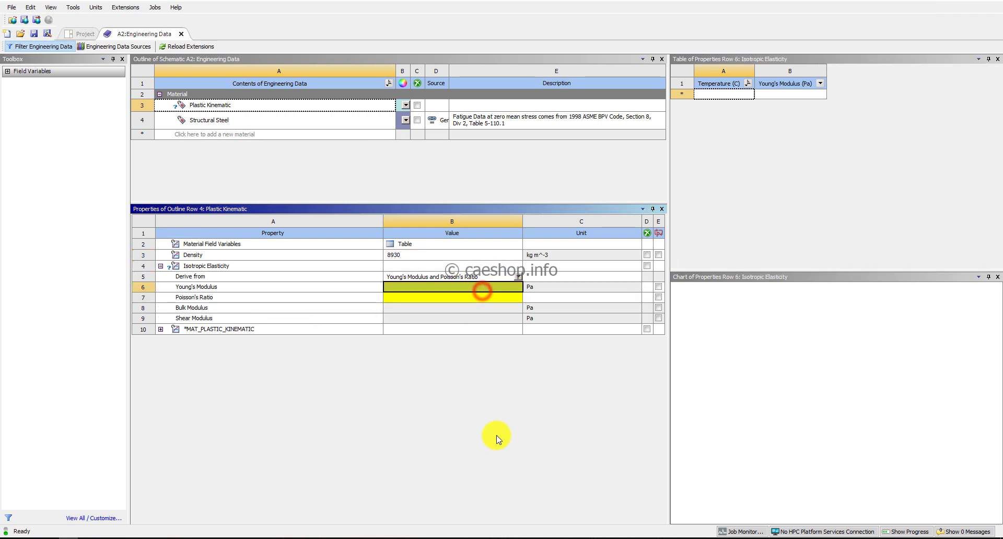
pyautogui.write('1.17e11')
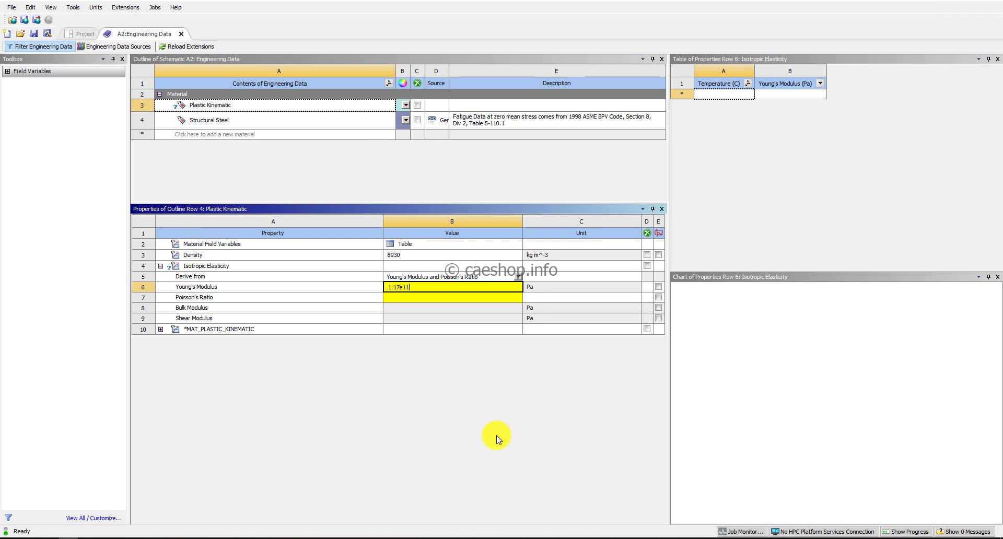
pyautogui.press('Return')
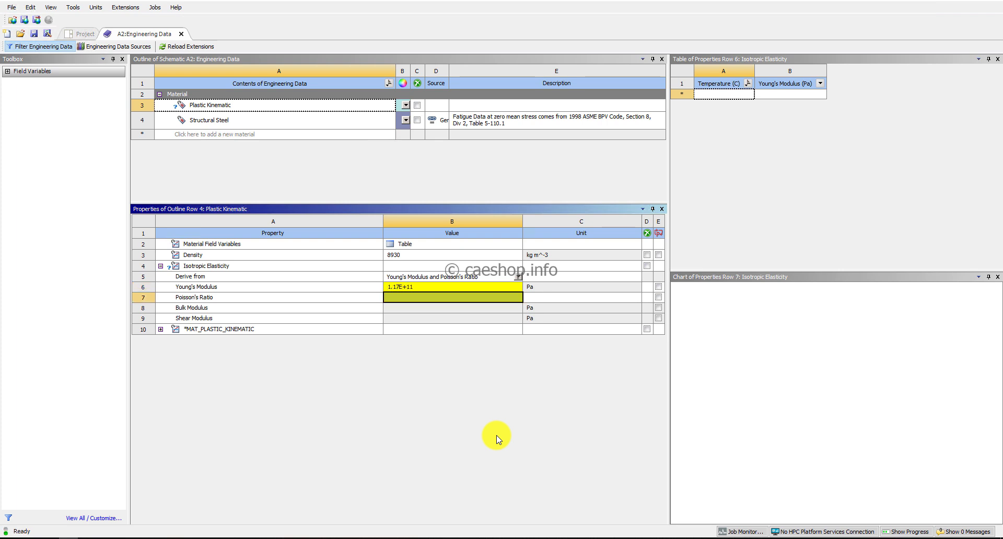
pyautogui.write('0.35')
pyautogui.press('Return')
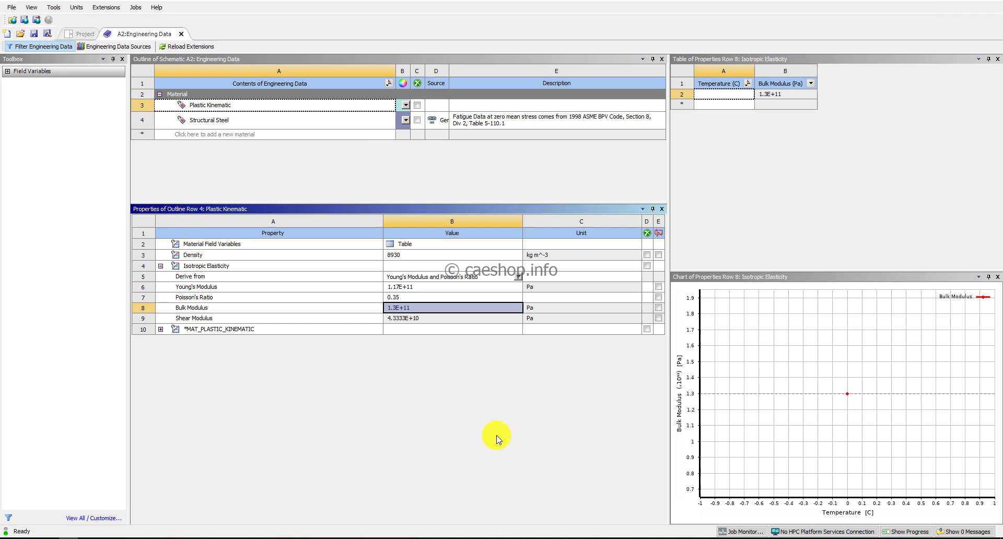
# Step: Under *MAT_PLASTIC_KINEMATIC, set the yield stress to 400e6 Pa, the tangent modulus to 100e6 Pa and the hardening parameter beta to 1
pyautogui.click(160, 329)
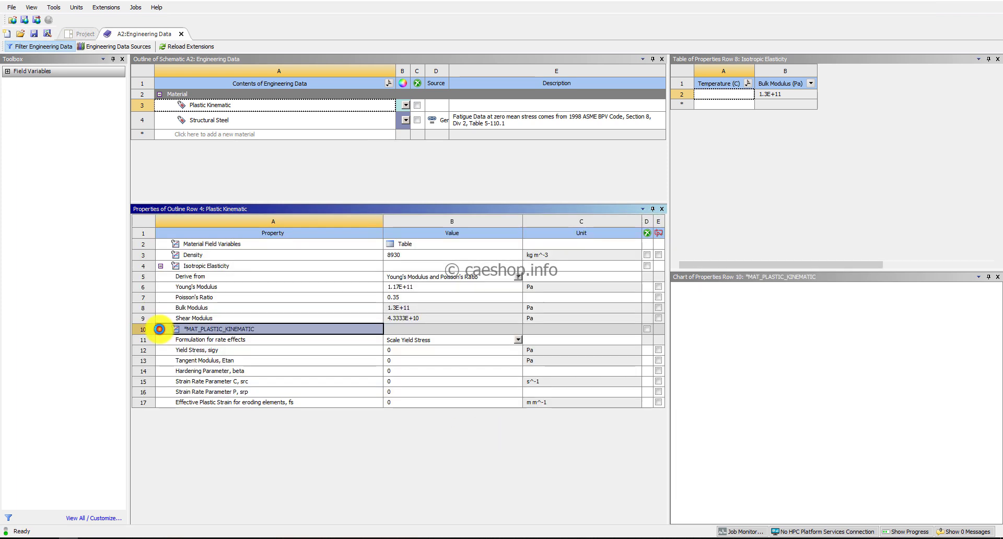
pyautogui.click(427, 349)
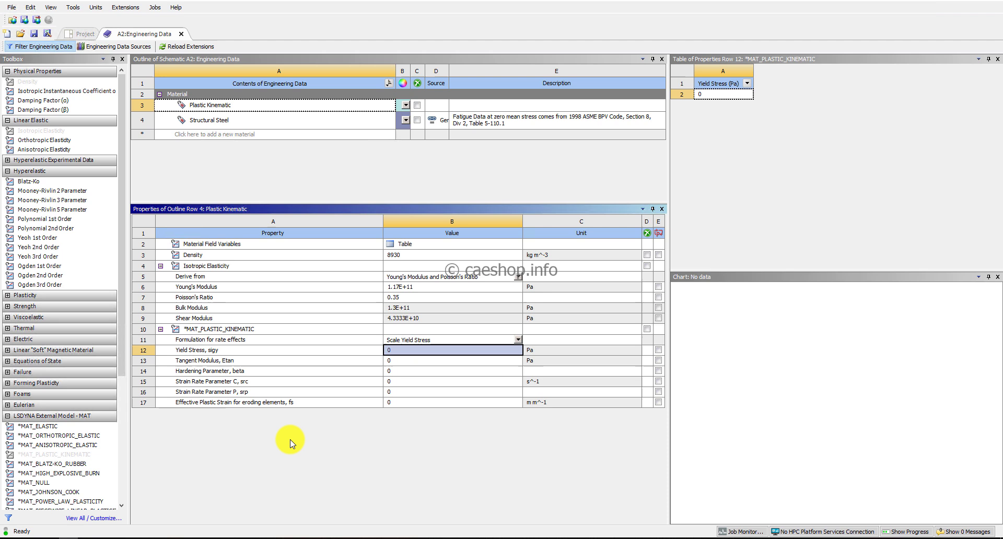
pyautogui.write('400e6')
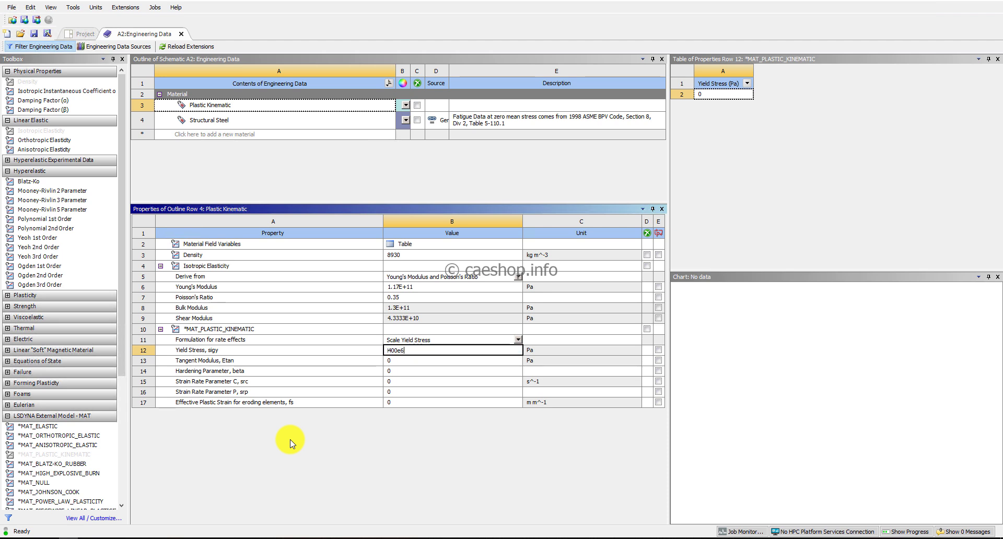
pyautogui.press('Return')
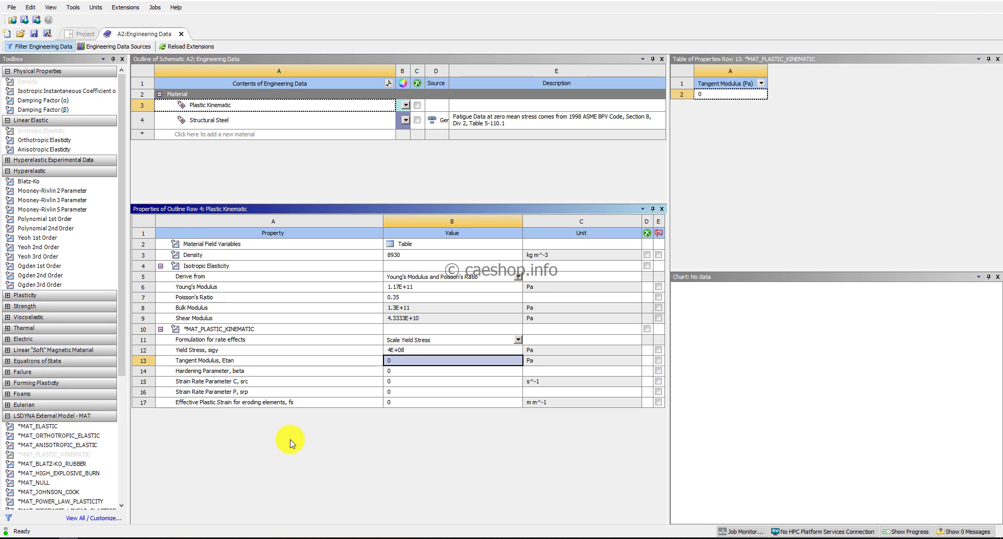
pyautogui.write('100e6')
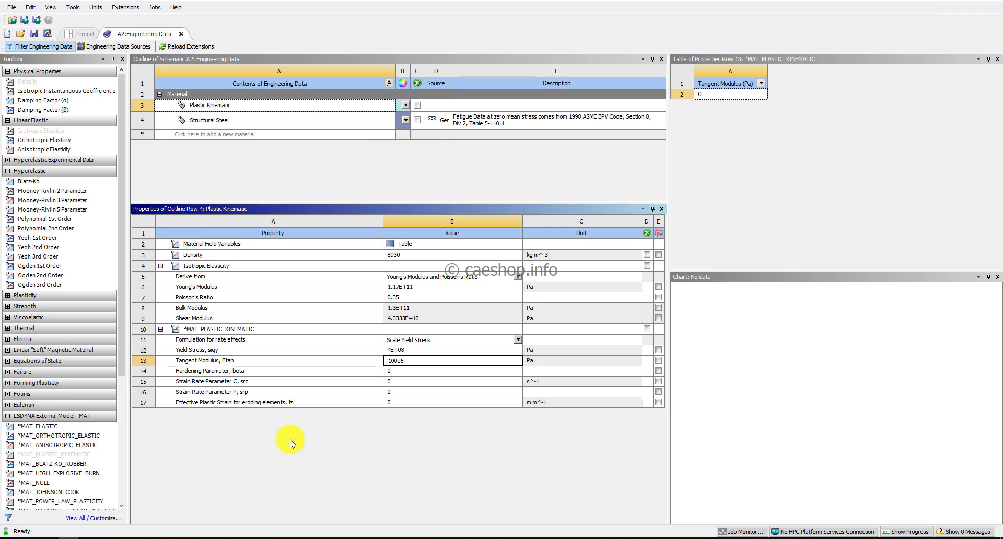
pyautogui.press('Return')
pyautogui.write('1')
pyautogui.press('Return')
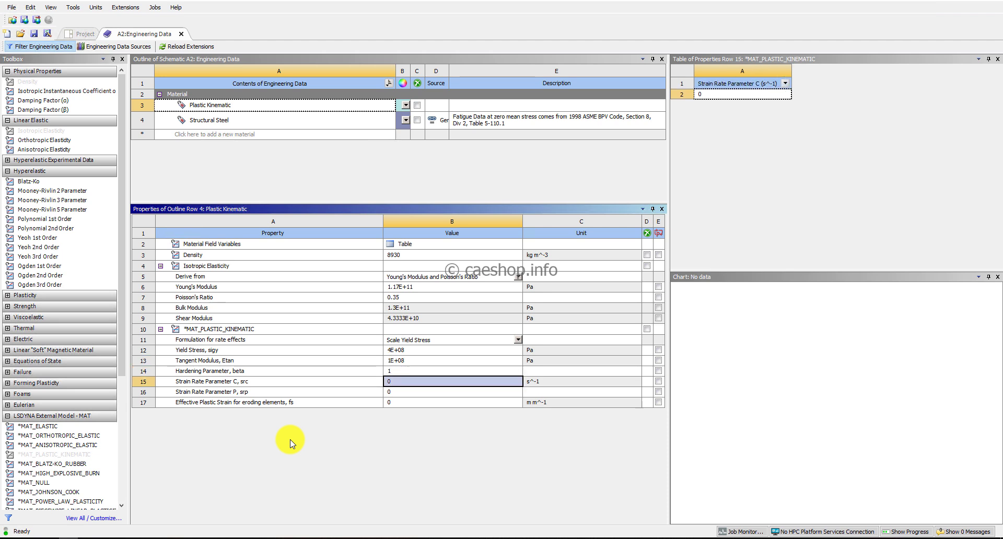
# Step: Close Engineering Data, open the LS-DYNA model in Mechanical, and assign the Plastic Kinematic material to the solid body
pyautogui.click(181, 34)
pyautogui.doubleClick(201, 136)
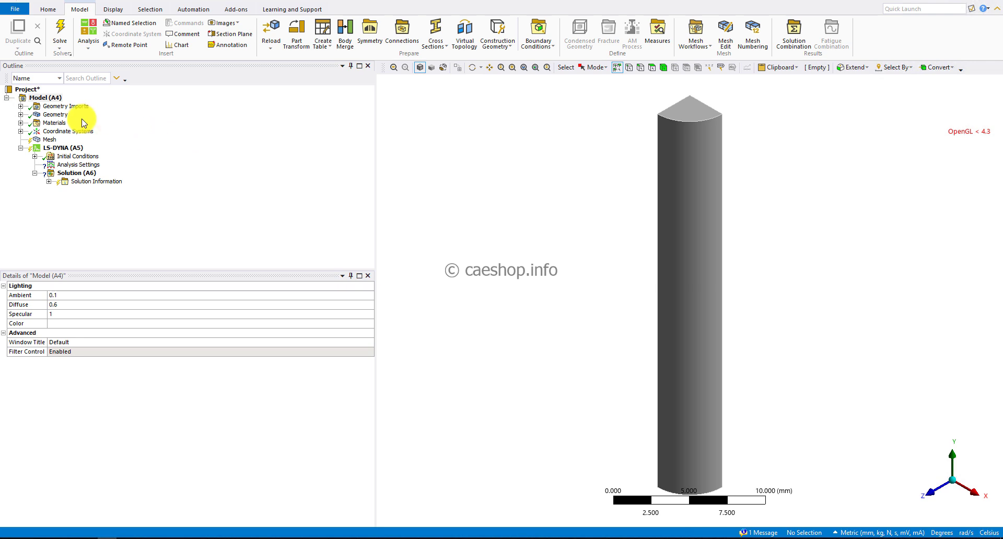
pyautogui.click(20, 115)
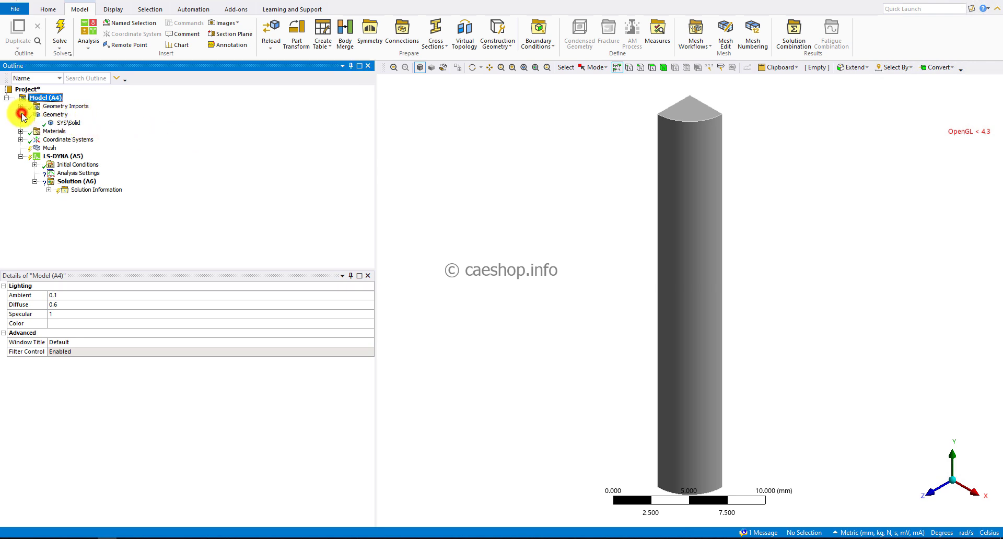
pyautogui.click(65, 123)
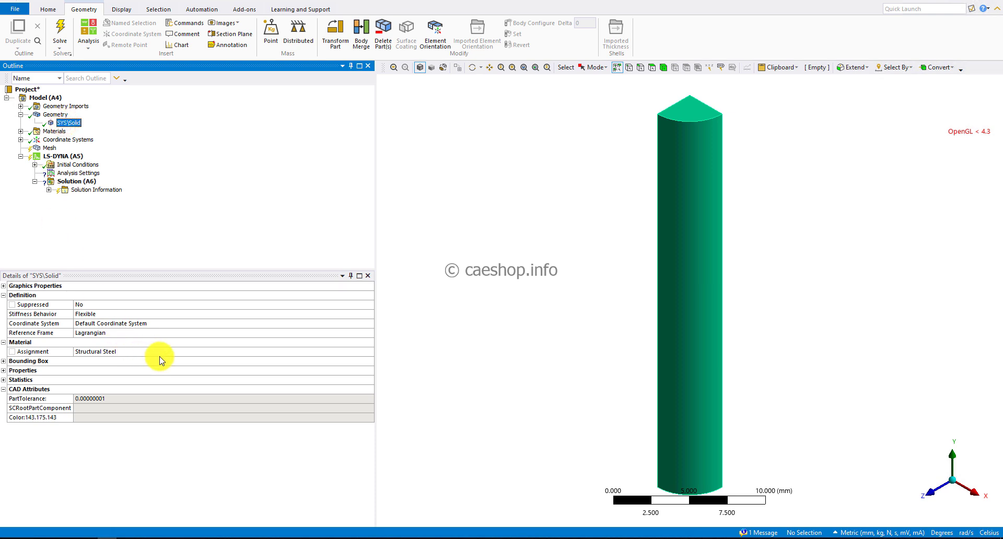
pyautogui.click(176, 353)
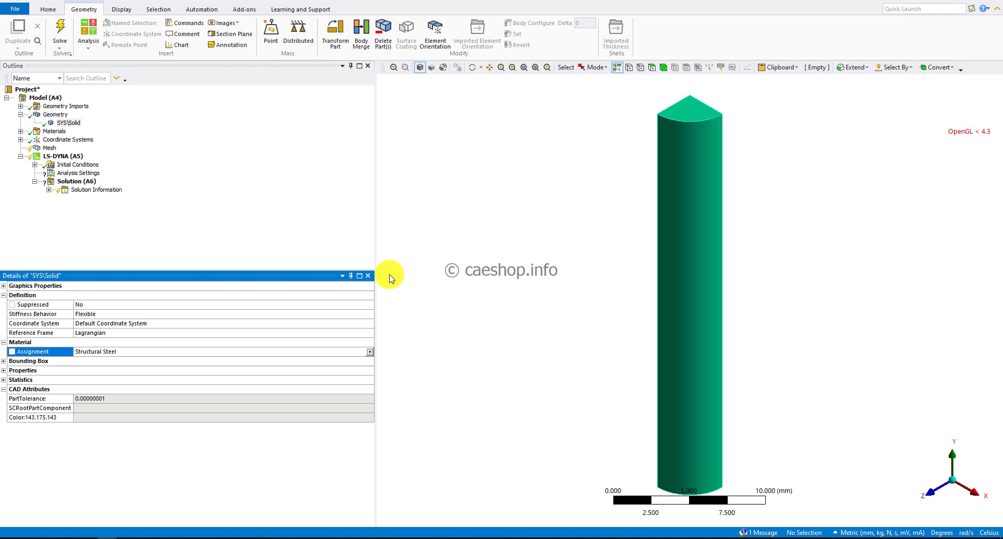
pyautogui.click(371, 354)
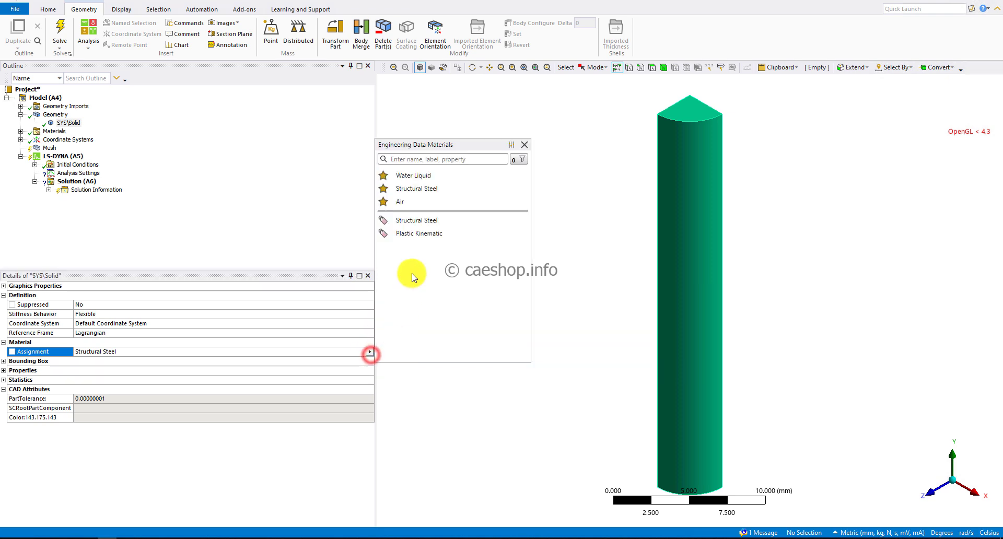
pyautogui.click(436, 235)
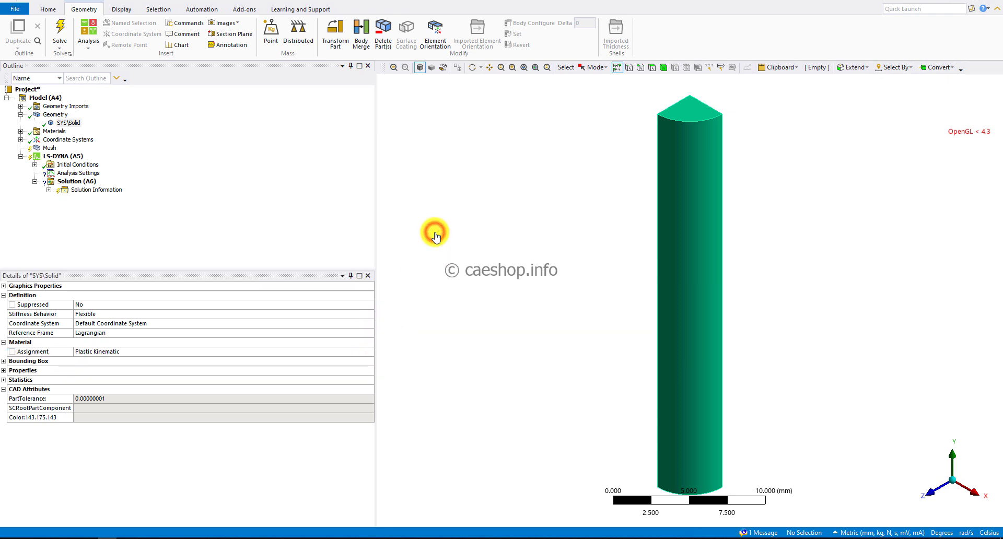
pyautogui.click(249, 229)
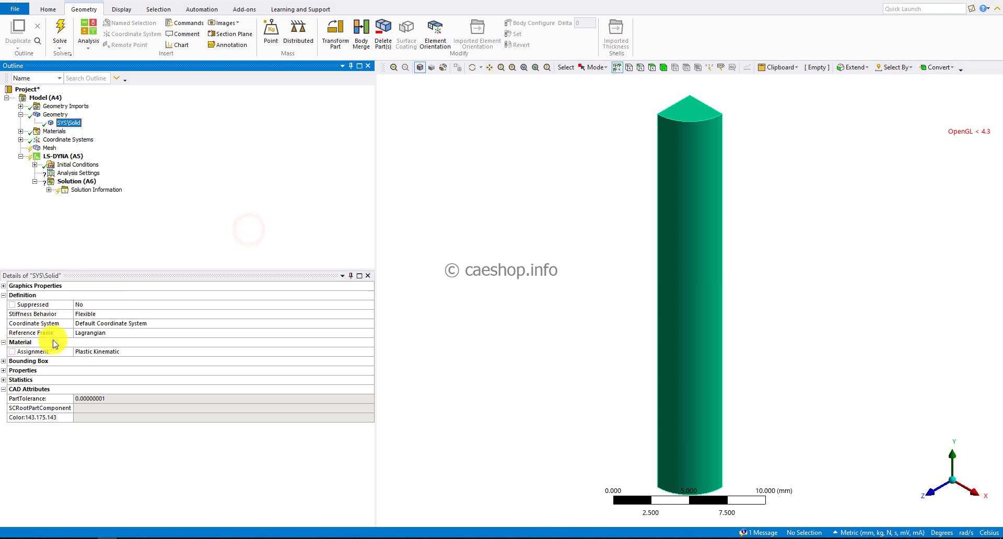
pyautogui.click(87, 332)
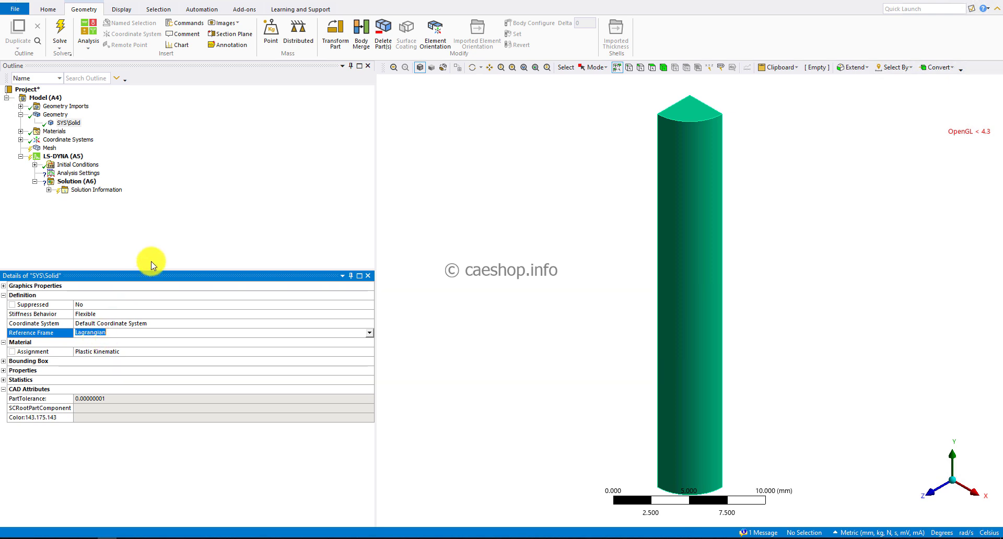
pyautogui.click(164, 248)
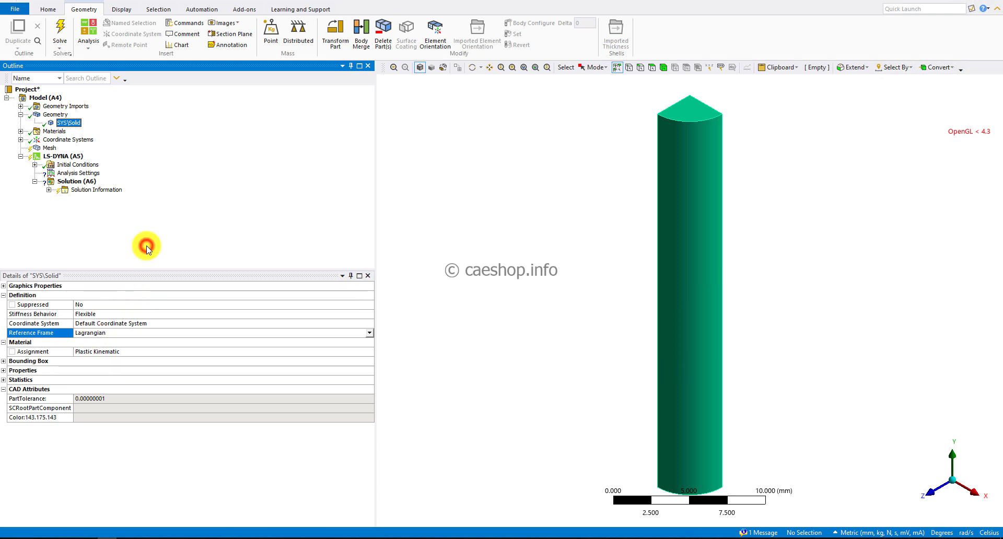
# Step: Add a mesh body sizing scoped to the quarter-cylinder solid with an element size of 0.5 mm
pyautogui.click(52, 149)
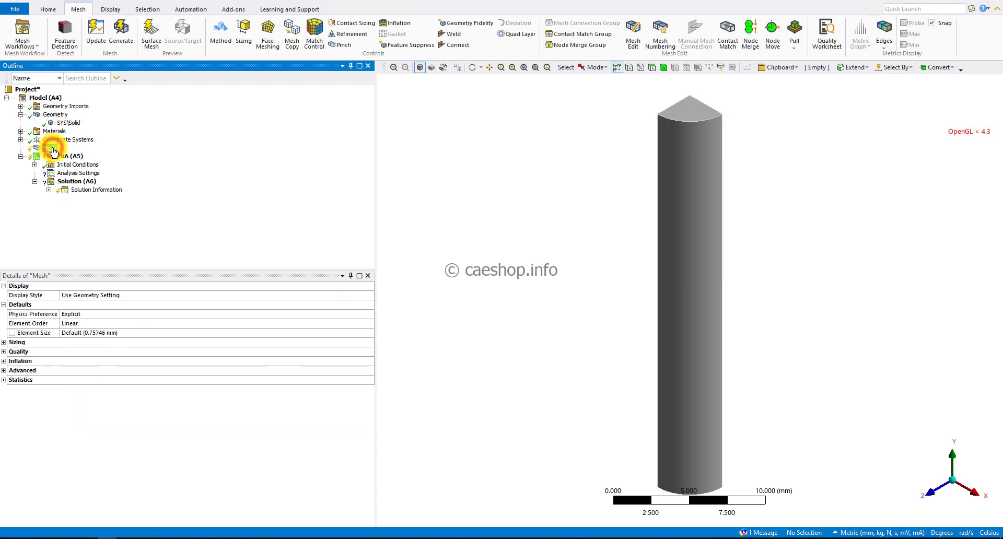
pyautogui.rightClick(52, 149)
pyautogui.moveTo(85, 156)
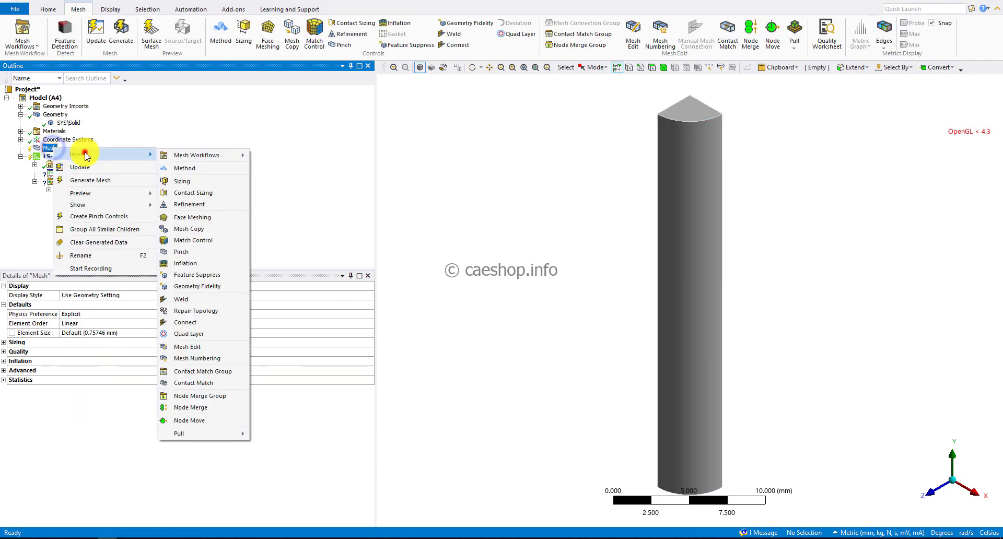
pyautogui.click(190, 182)
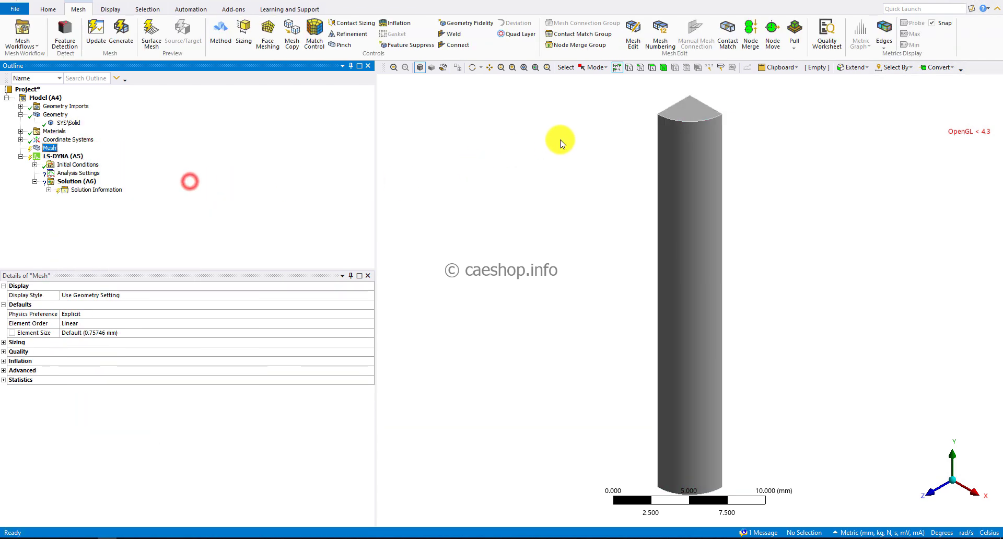
pyautogui.click(661, 68)
pyautogui.click(659, 132)
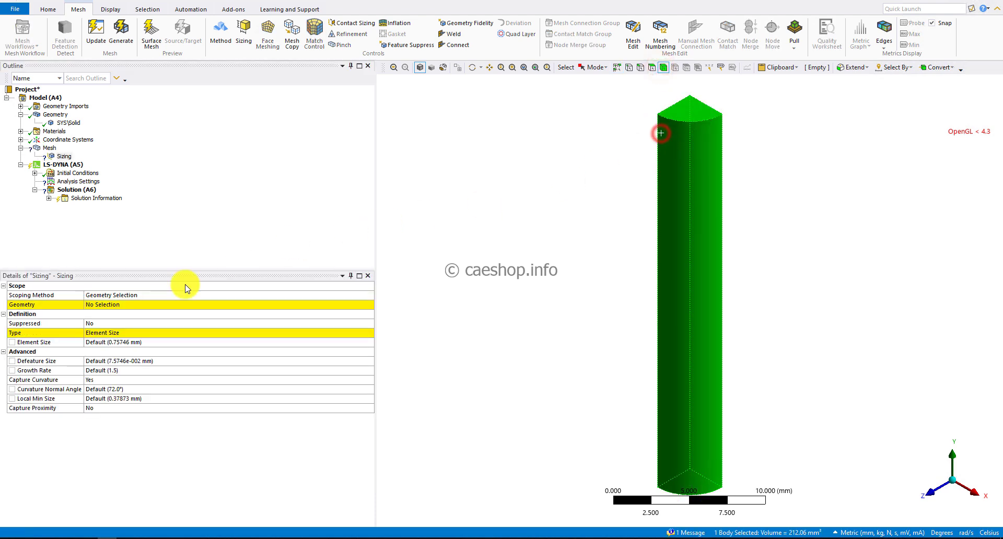
pyautogui.click(132, 305)
pyautogui.click(127, 305)
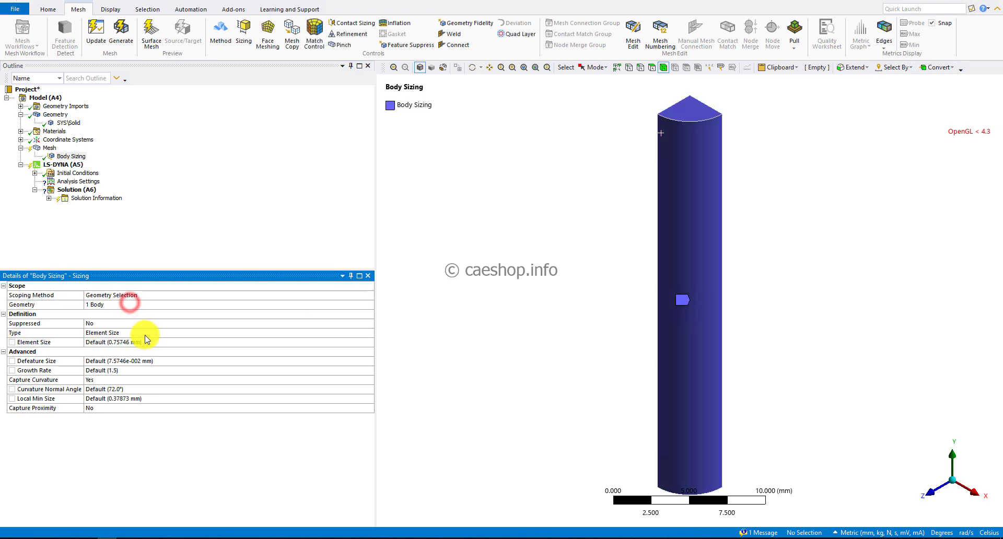
pyautogui.click(166, 342)
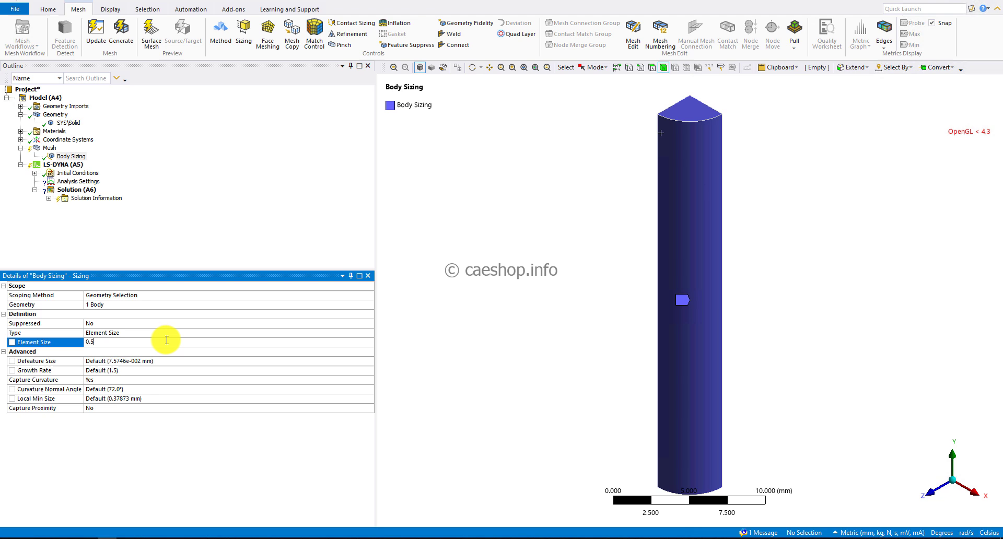
pyautogui.write('0.5')
pyautogui.press('Return')
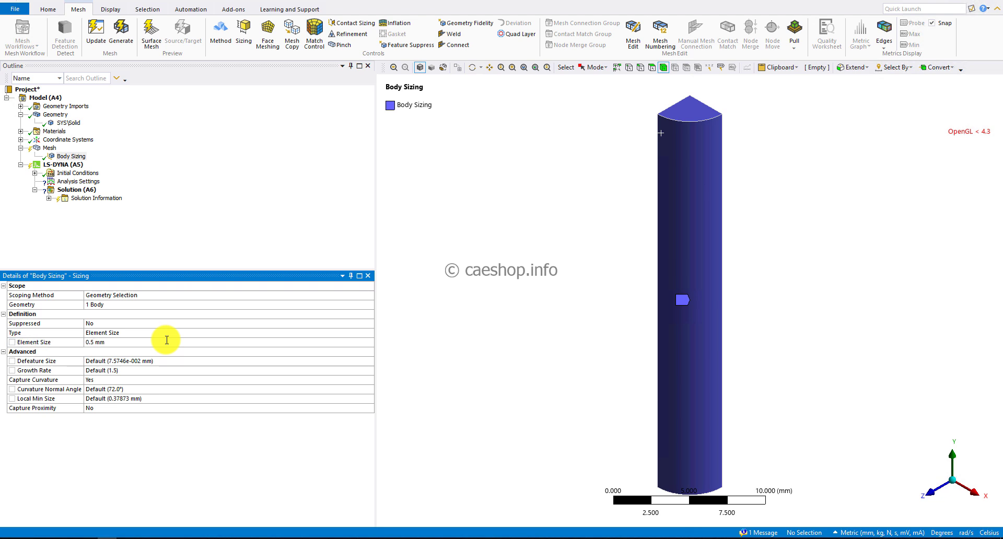
# Step: Add a mesh method scoped to the quarter-cylinder body and set it to MultiZone
pyautogui.rightClick(51, 151)
pyautogui.moveTo(97, 153)
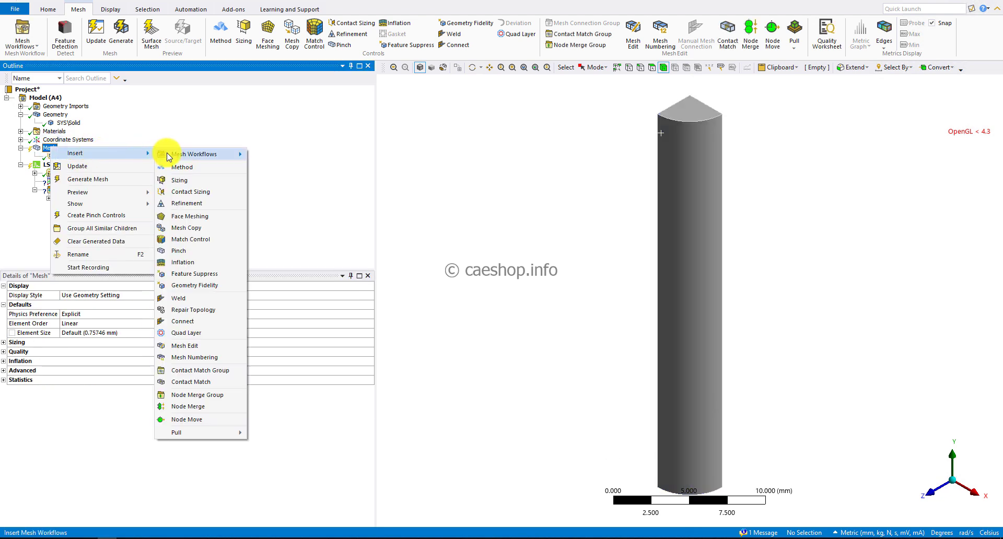
pyautogui.click(184, 168)
pyautogui.click(691, 183)
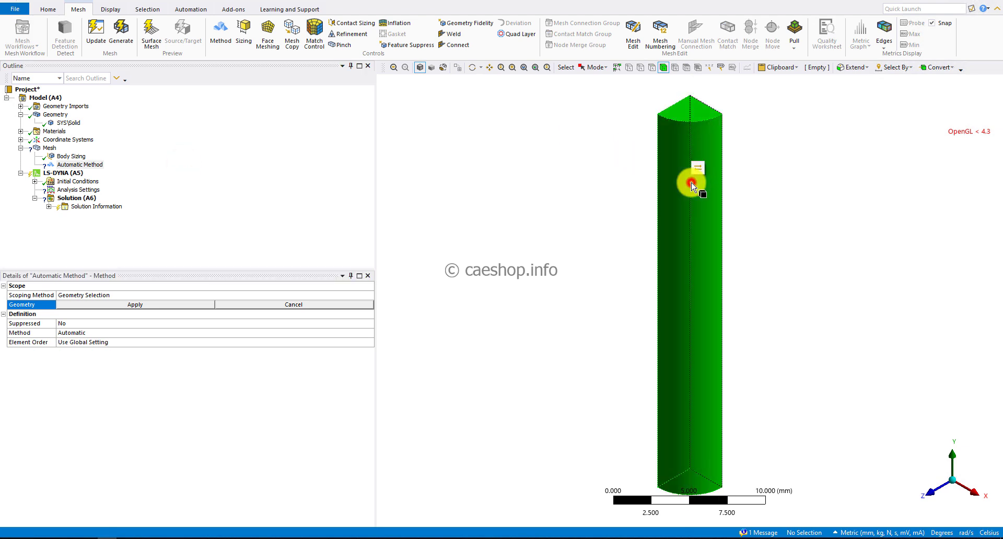
pyautogui.click(152, 304)
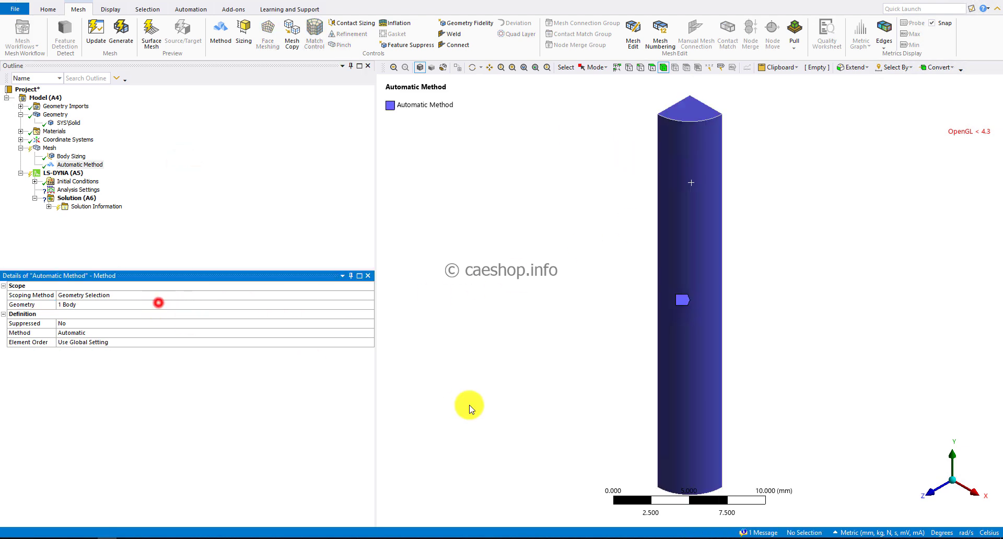
pyautogui.click(367, 335)
pyautogui.click(73, 367)
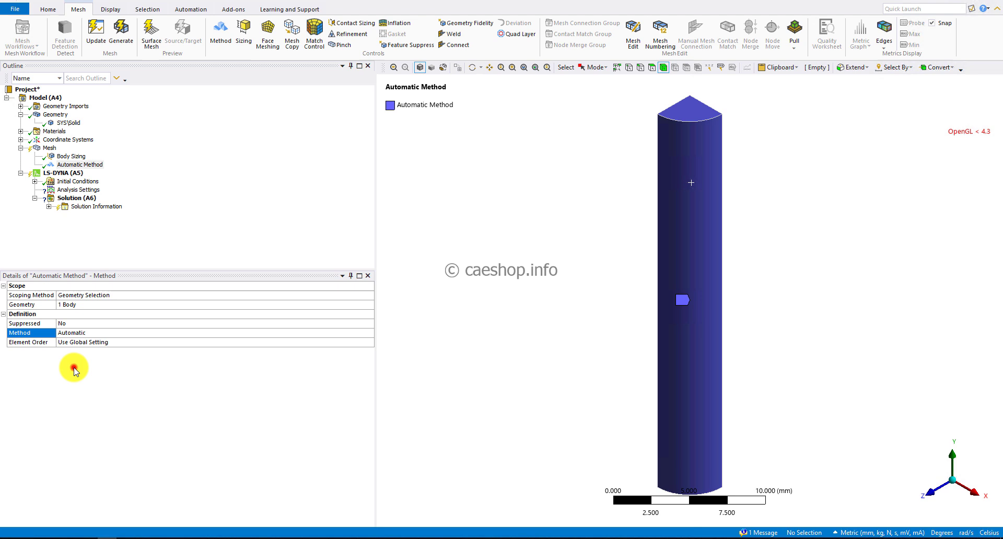
# Step: Generate the mesh of the quarter cylinder and inspect it from another angle
pyautogui.rightClick(44, 155)
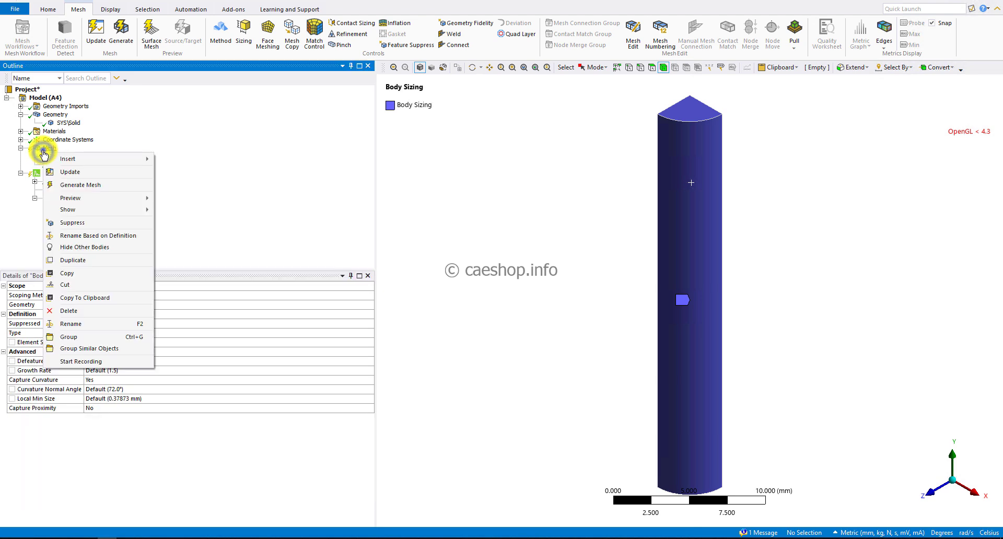
pyautogui.rightClick(44, 150)
pyautogui.click(78, 184)
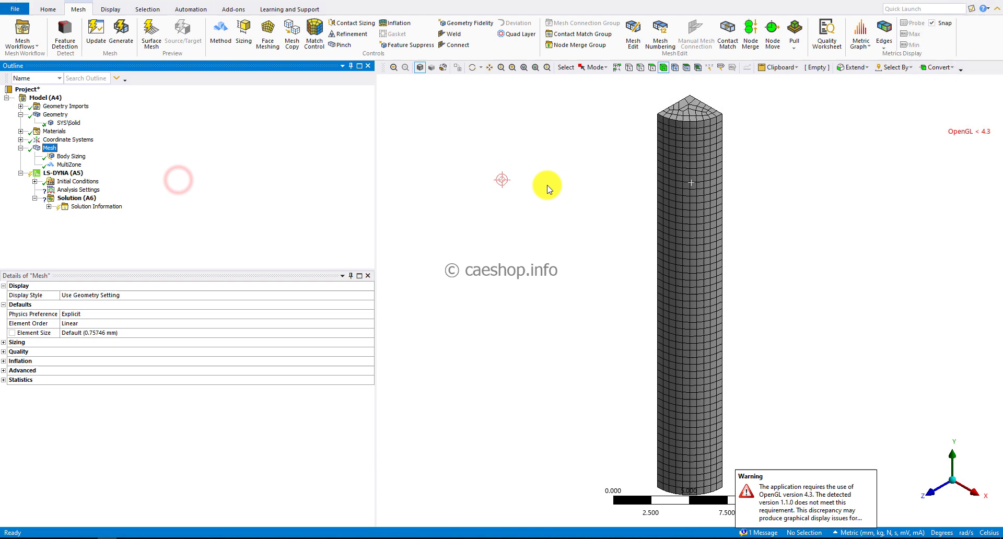
pyautogui.moveTo(715, 258); pyautogui.dragTo(755, 184, button='middle')
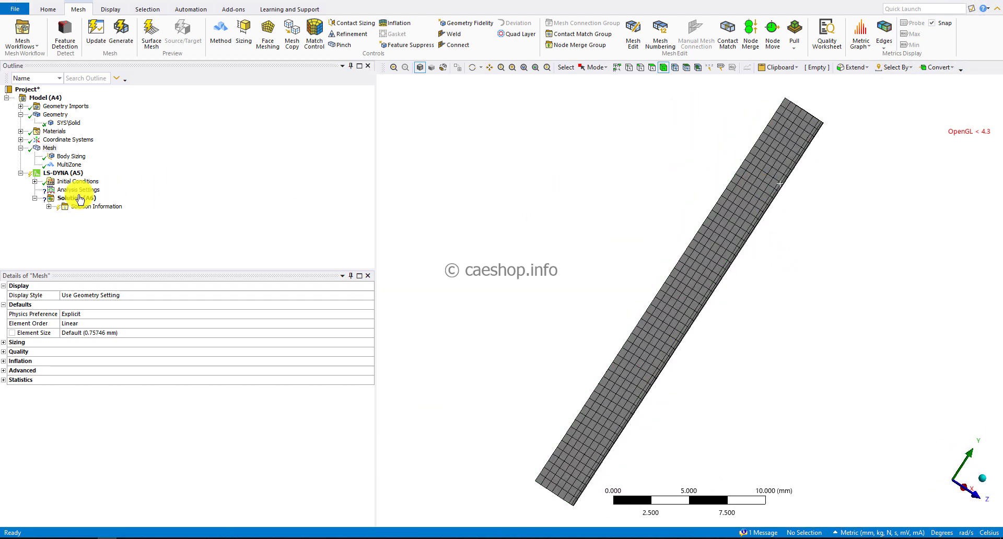
# Step: Set the end time in the LS-DYNA analysis settings to 5e-5 s
pyautogui.click(20, 149)
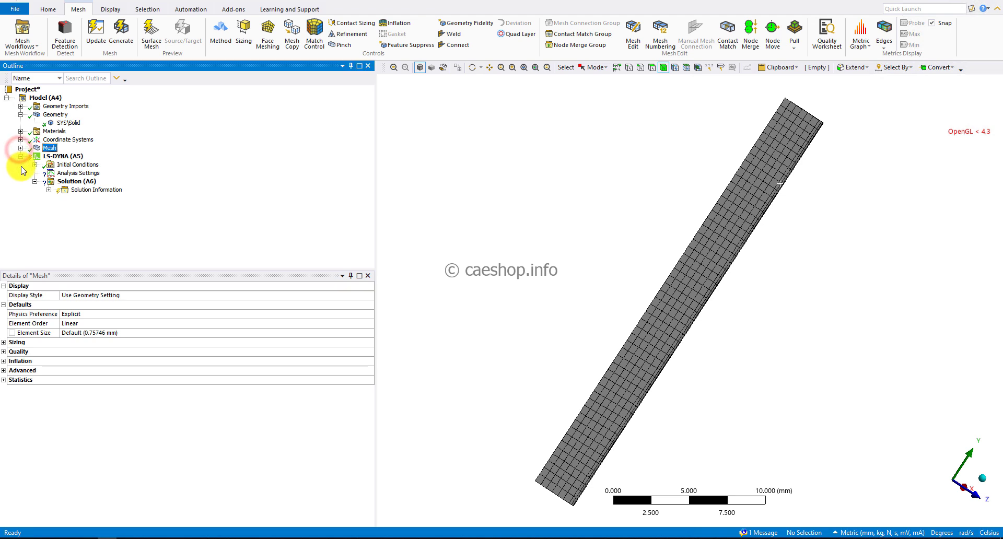
pyautogui.click(77, 173)
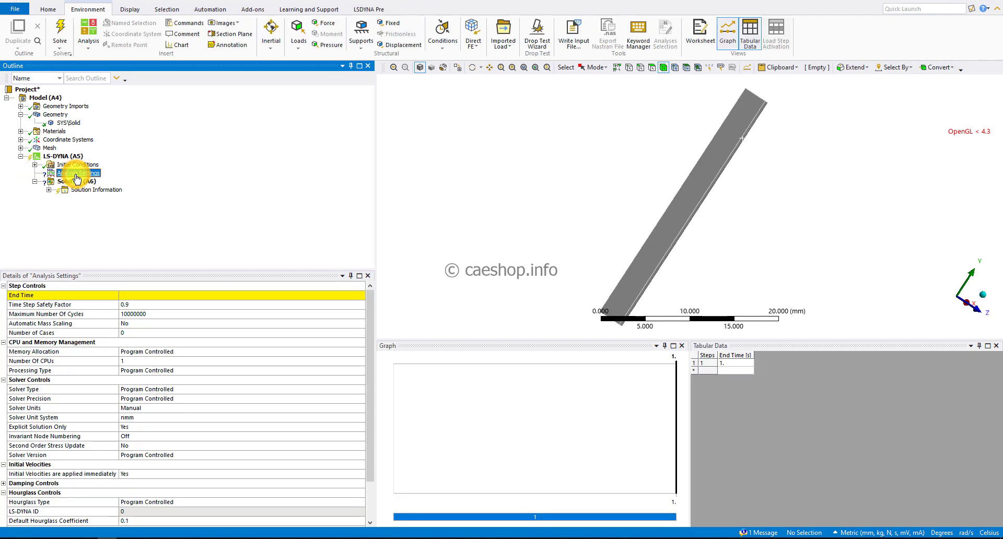
pyautogui.click(183, 296)
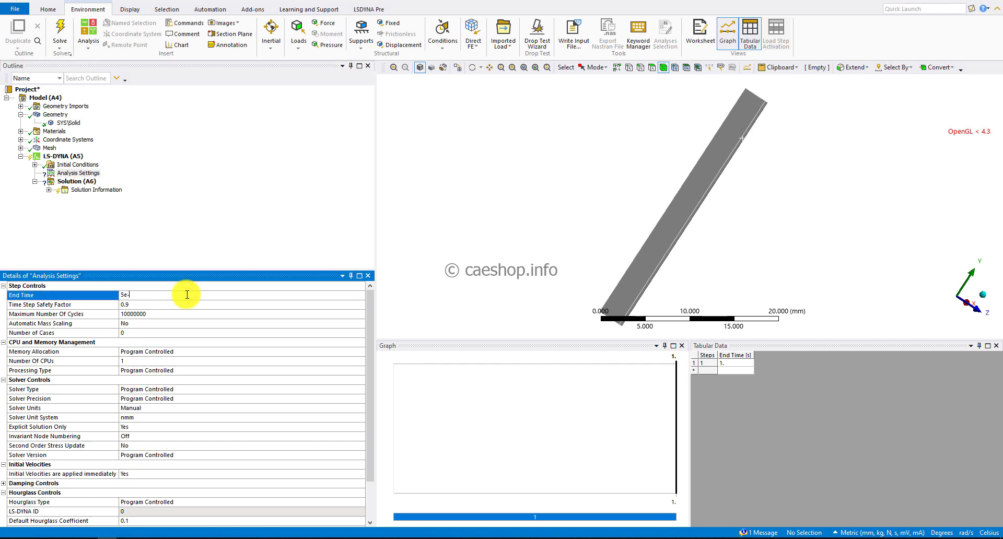
pyautogui.write('5e-5')
pyautogui.press('Return')
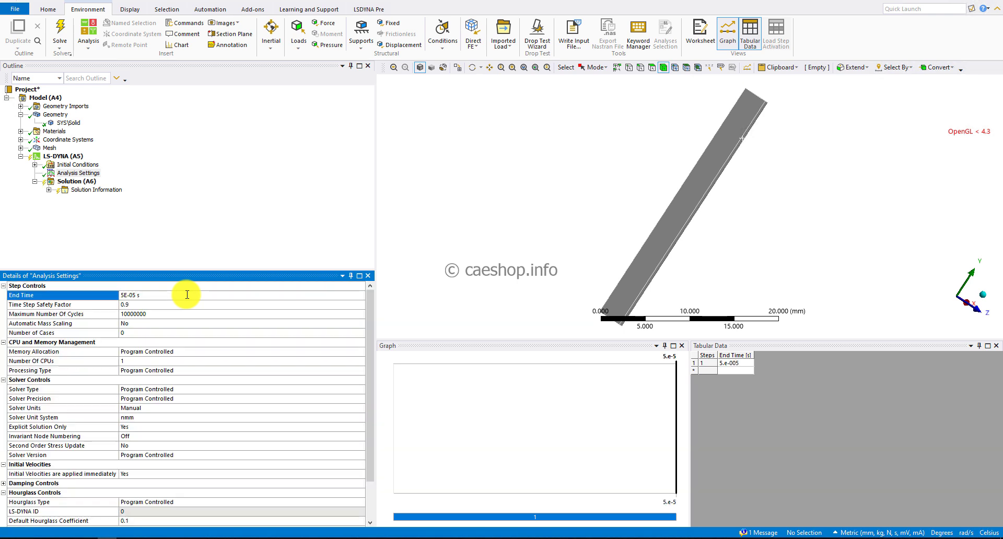
pyautogui.click(170, 248)
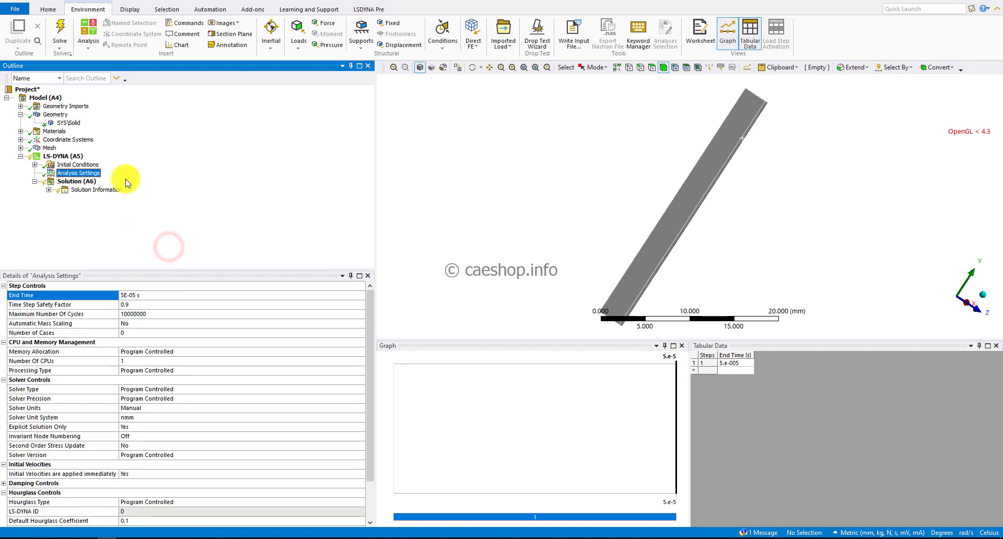
# Step: Add a displacement support on the quarter cylinder's flat symmetry face normal to X, with the X component set to 0 mm
pyautogui.click(52, 156)
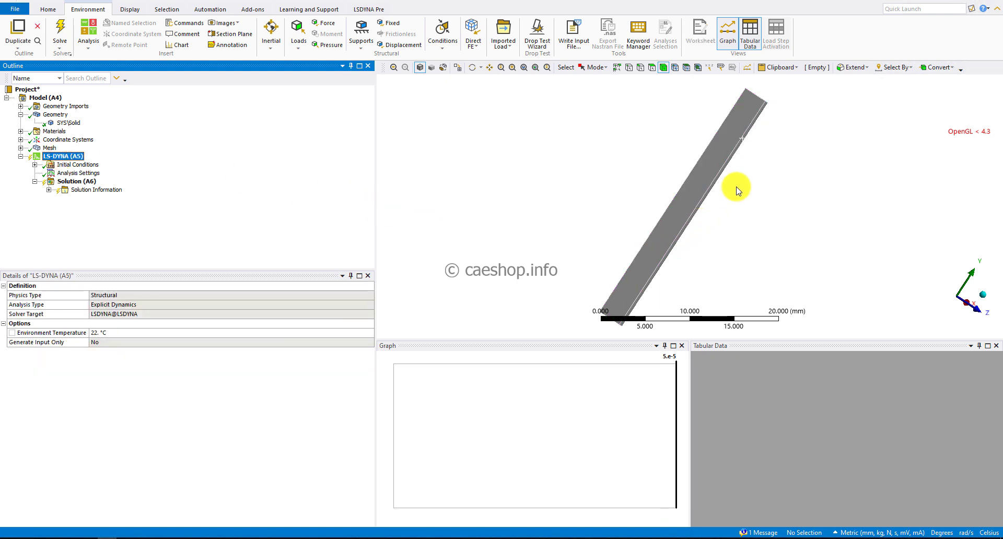
pyautogui.moveTo(736, 188); pyautogui.dragTo(759, 147, button='middle')
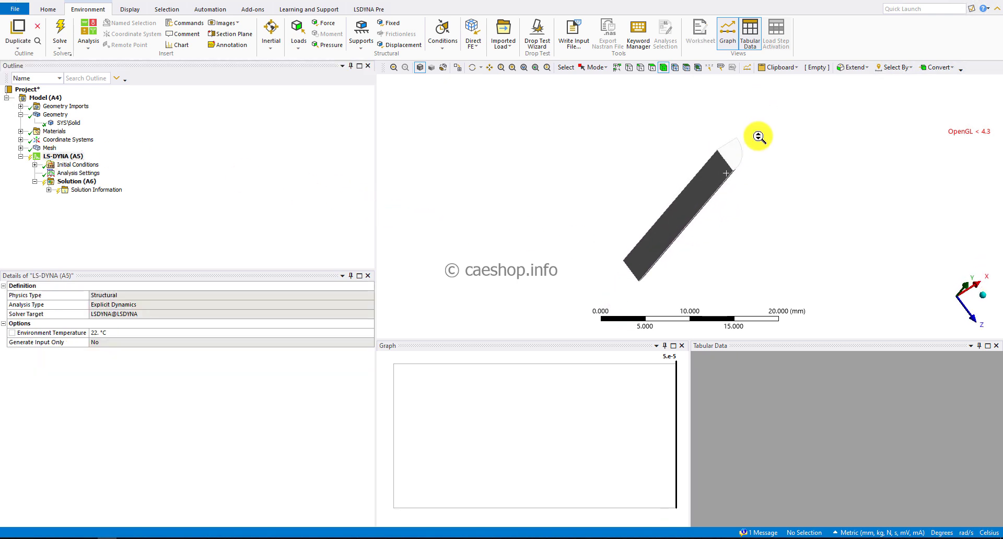
pyautogui.scroll(3, 758, 149)
pyautogui.click(584, 126)
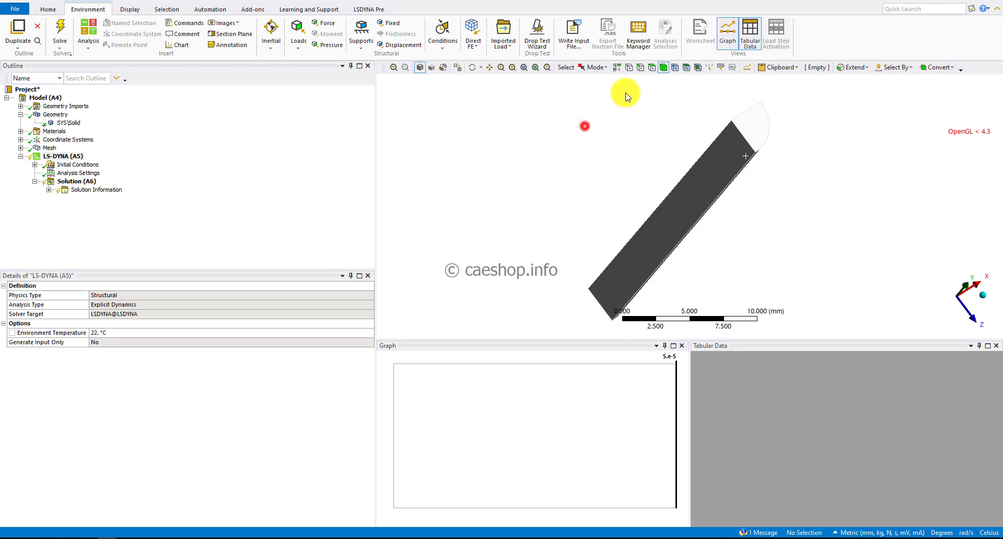
pyautogui.click(652, 67)
pyautogui.click(719, 169)
pyautogui.moveTo(662, 174); pyautogui.dragTo(636, 160, button='middle')
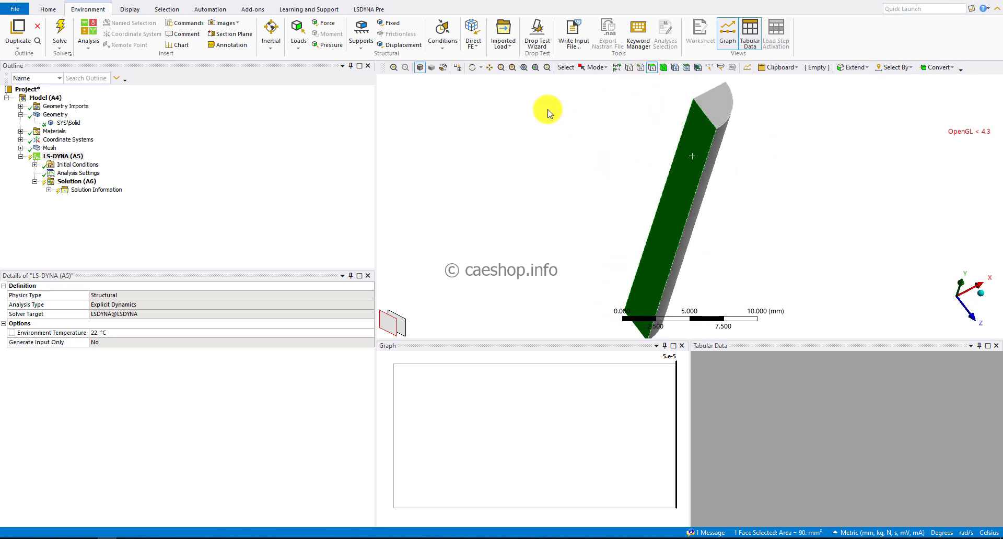
pyautogui.click(402, 44)
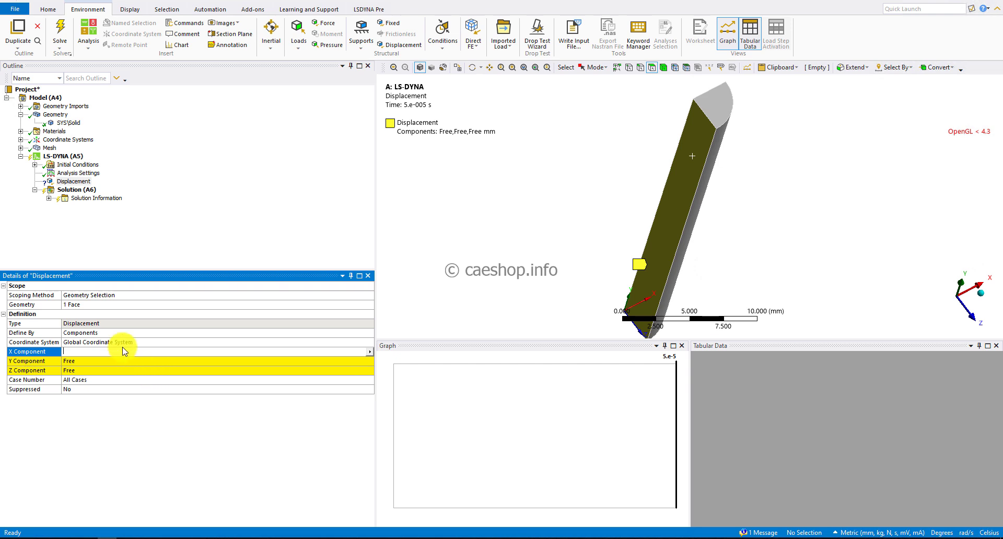
pyautogui.write('0')
pyautogui.press('Return')
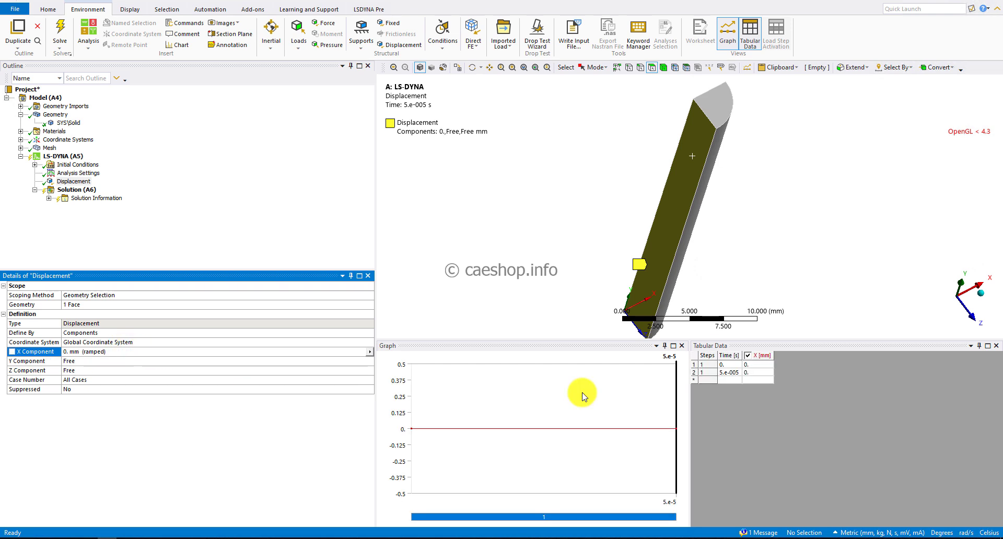
# Step: Add a second displacement support on the other flat symmetry face, with the Z component set to 0 mm
pyautogui.moveTo(693, 154); pyautogui.dragTo(644, 140, button='middle')
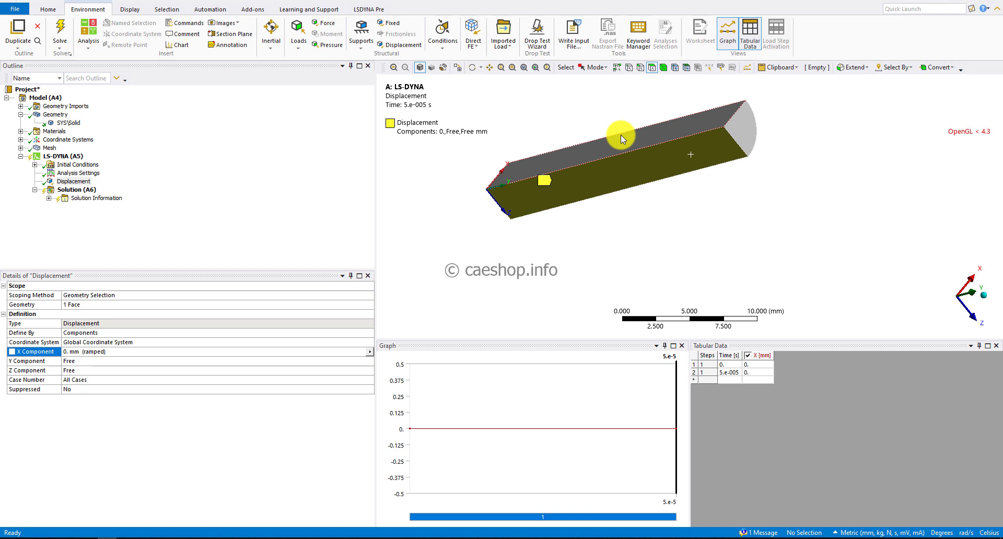
pyautogui.click(620, 135)
pyautogui.click(385, 47)
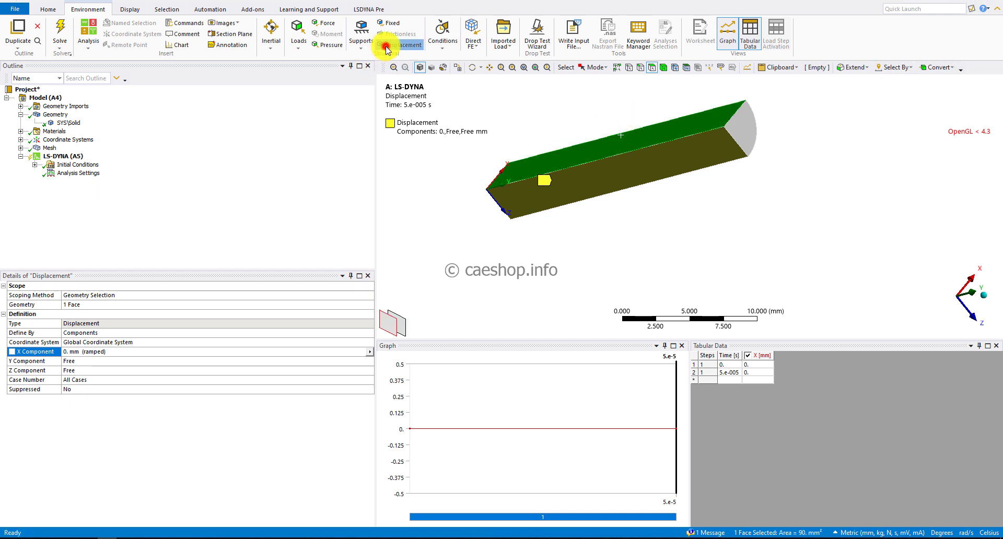
pyautogui.click(94, 368)
pyautogui.press('Return')
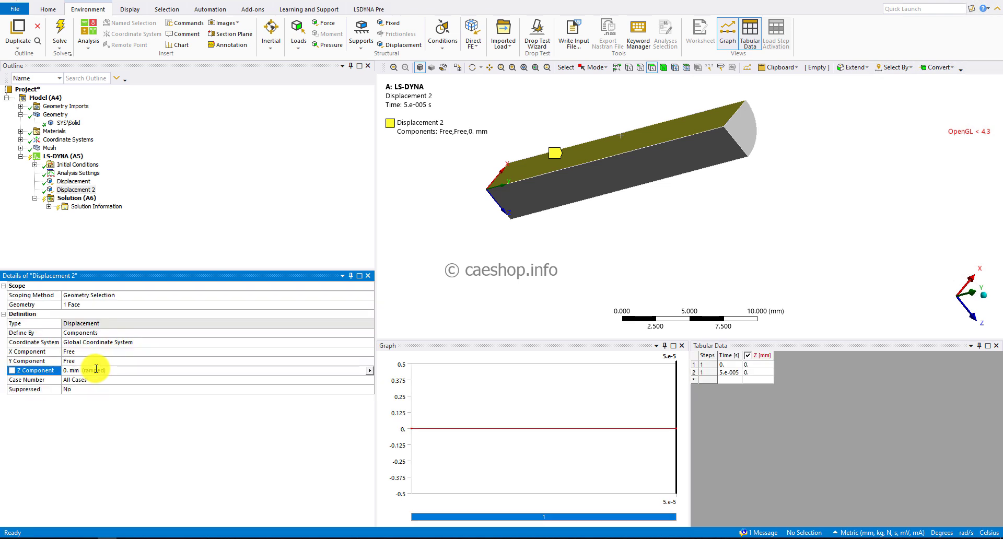
pyautogui.moveTo(448, 229); pyautogui.dragTo(549, 208, button='middle')
pyautogui.click(172, 207)
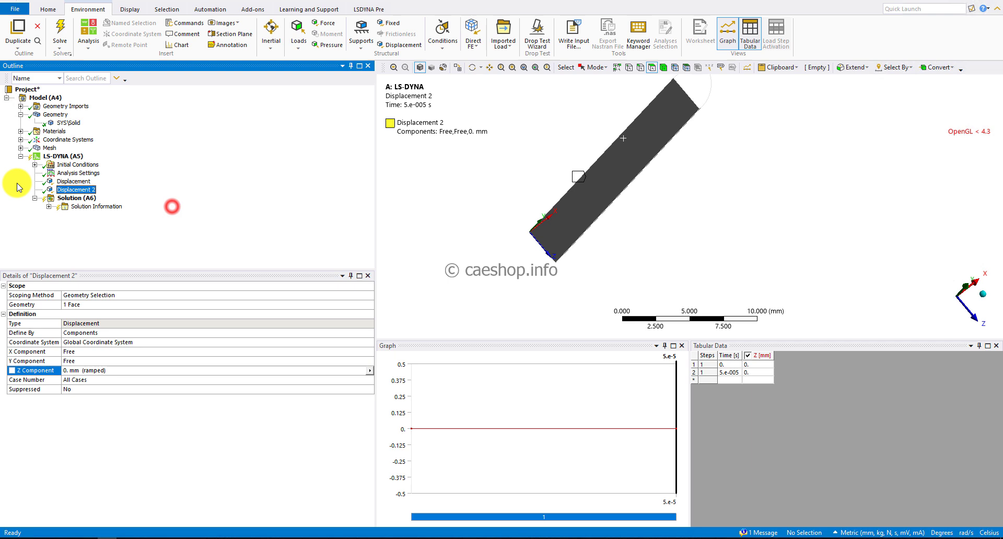
# Step: Add a velocity initial condition scoped to the quarter-cylinder body
pyautogui.click(34, 164)
pyautogui.rightClick(61, 166)
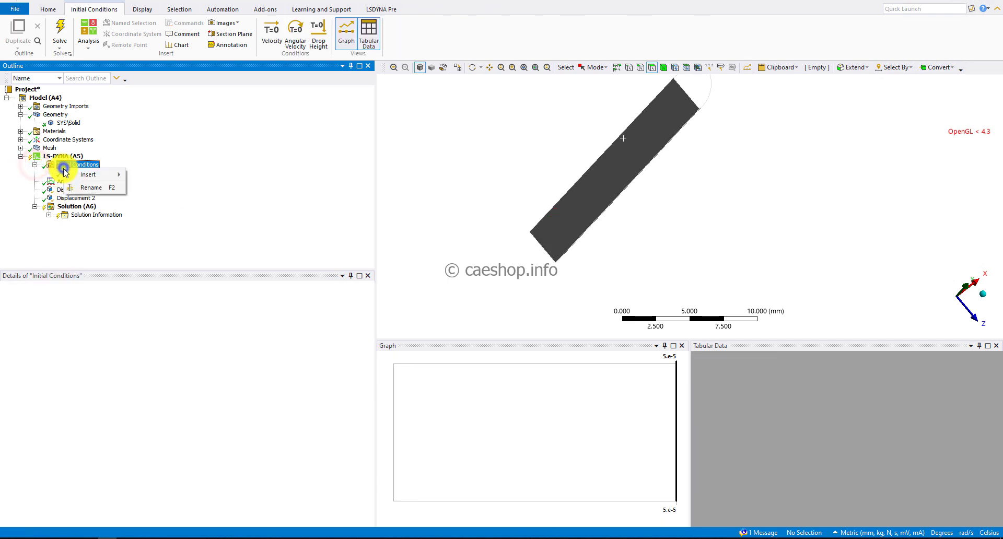
pyautogui.moveTo(81, 178)
pyautogui.click(149, 177)
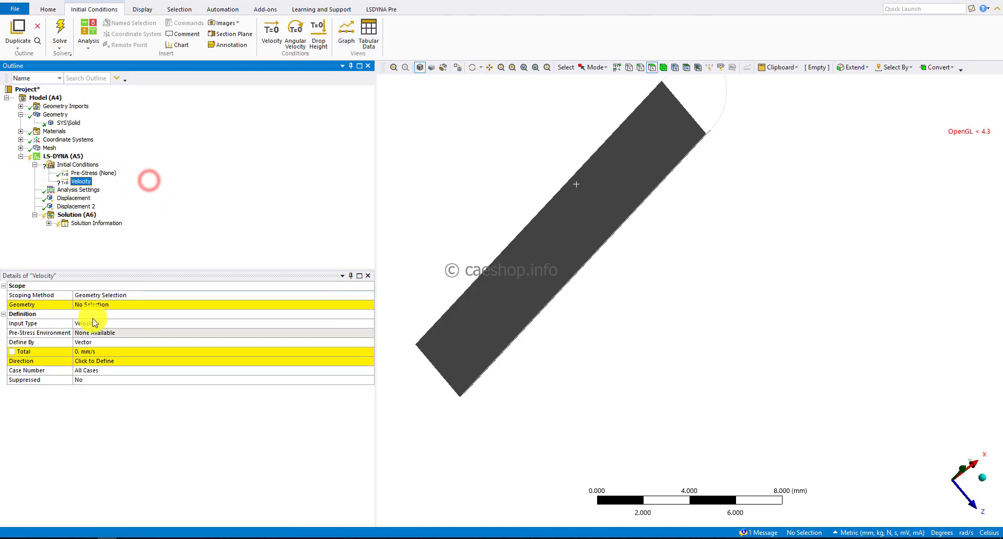
pyautogui.click(110, 304)
pyautogui.click(476, 296)
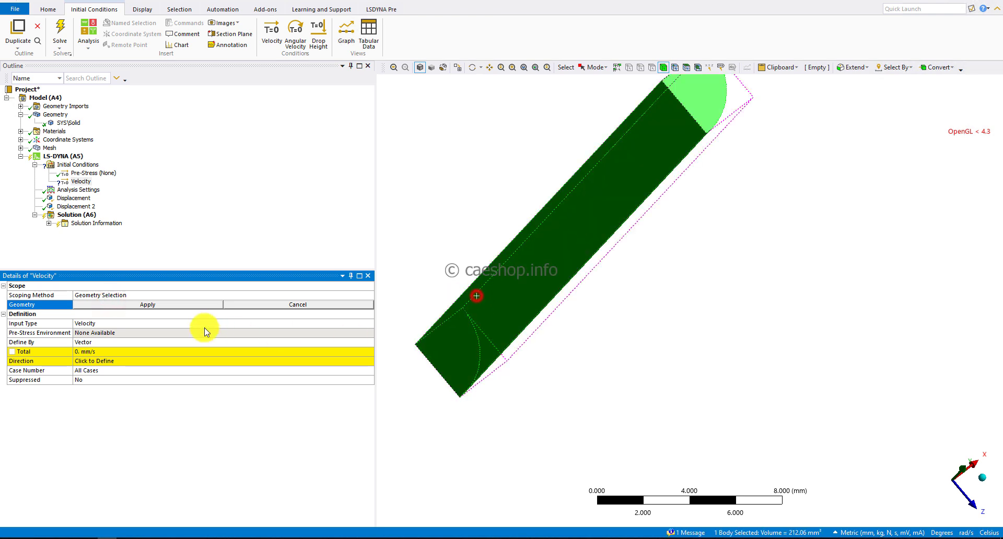
pyautogui.click(184, 306)
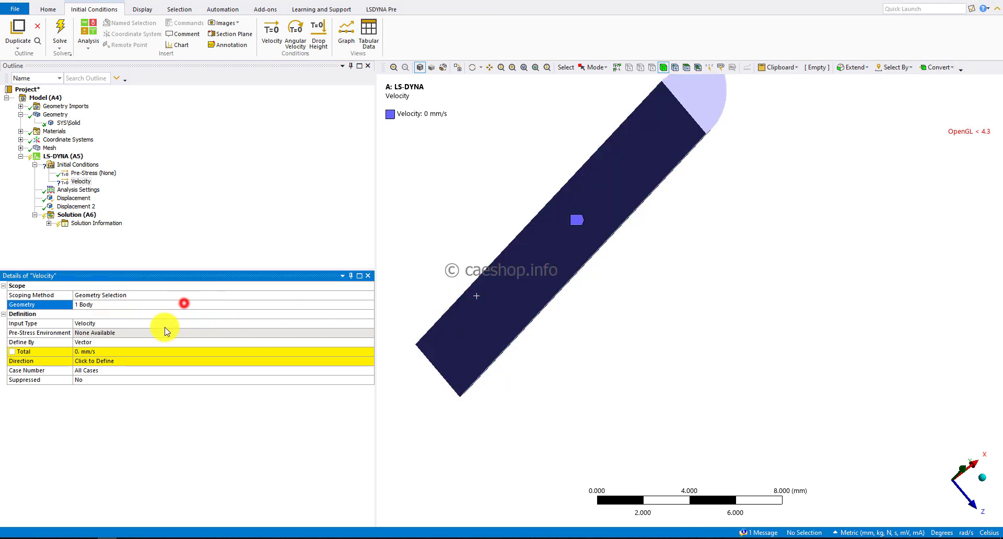
# Step: Define the initial velocity by components and set its Y component to -300000 mm/s
pyautogui.click(191, 336)
pyautogui.click(367, 343)
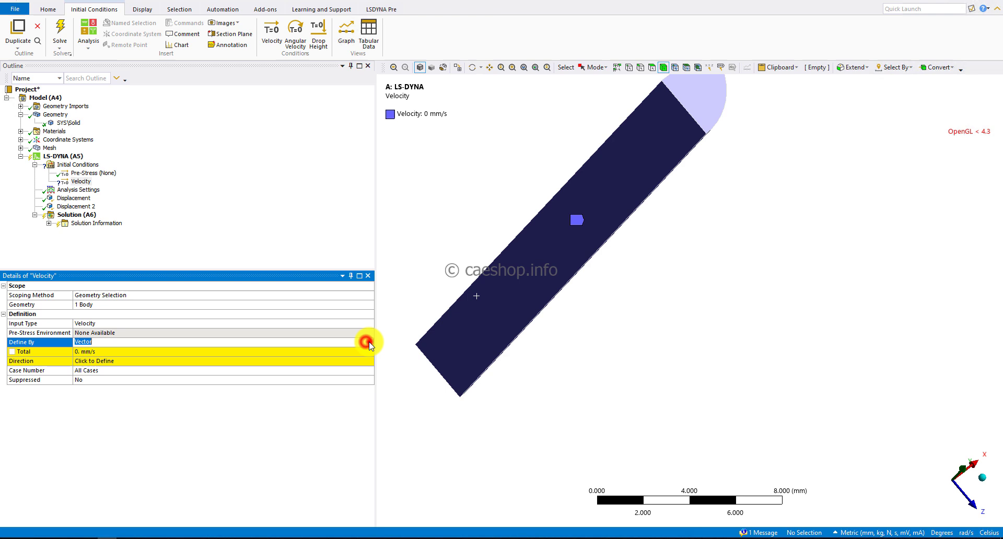
pyautogui.click(95, 351)
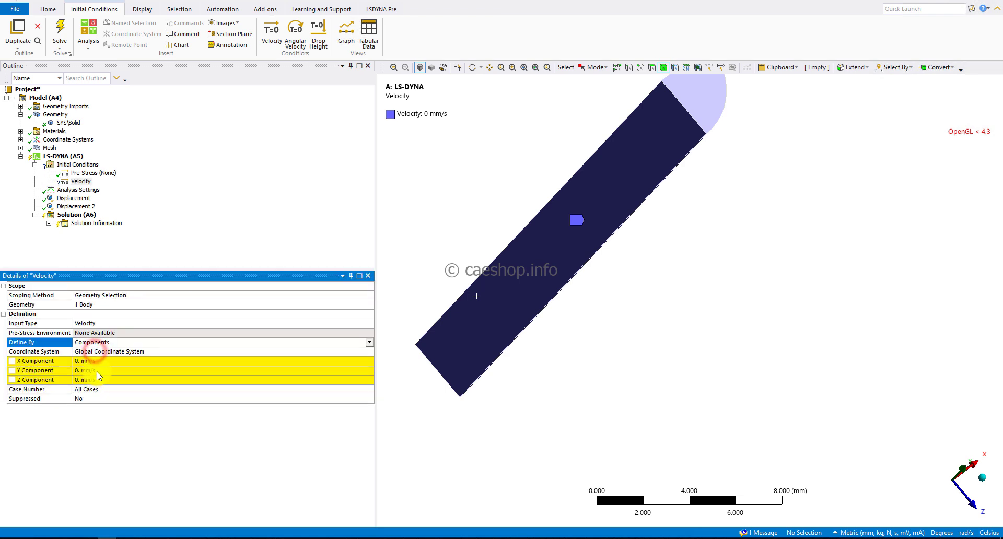
pyautogui.click(98, 372)
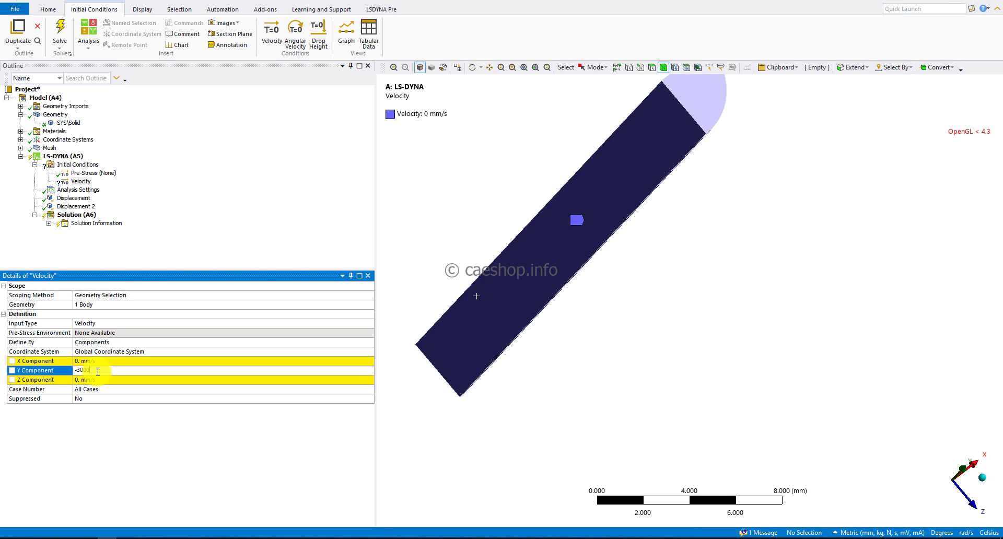
pyautogui.press('Return')
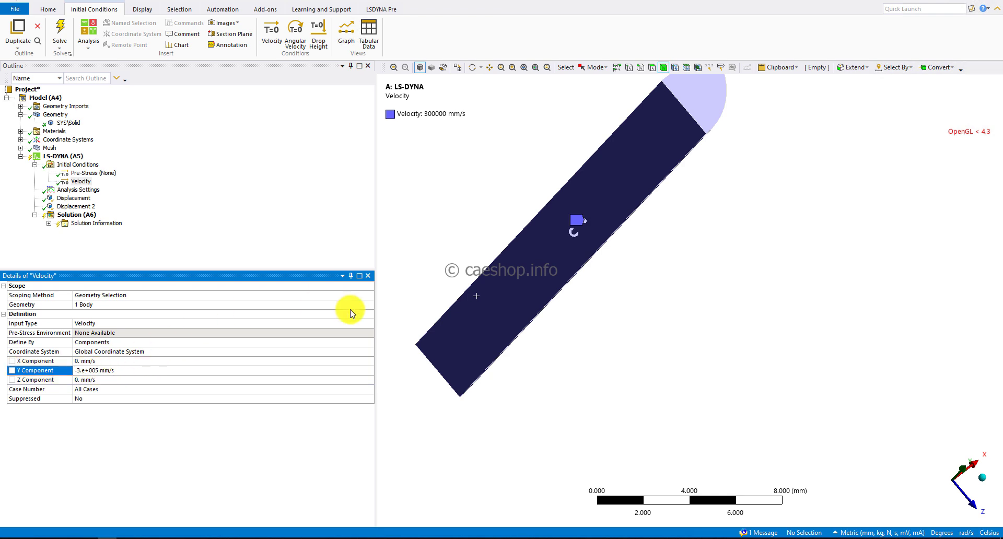
pyautogui.moveTo(647, 309); pyautogui.dragTo(549, 409, button='middle')
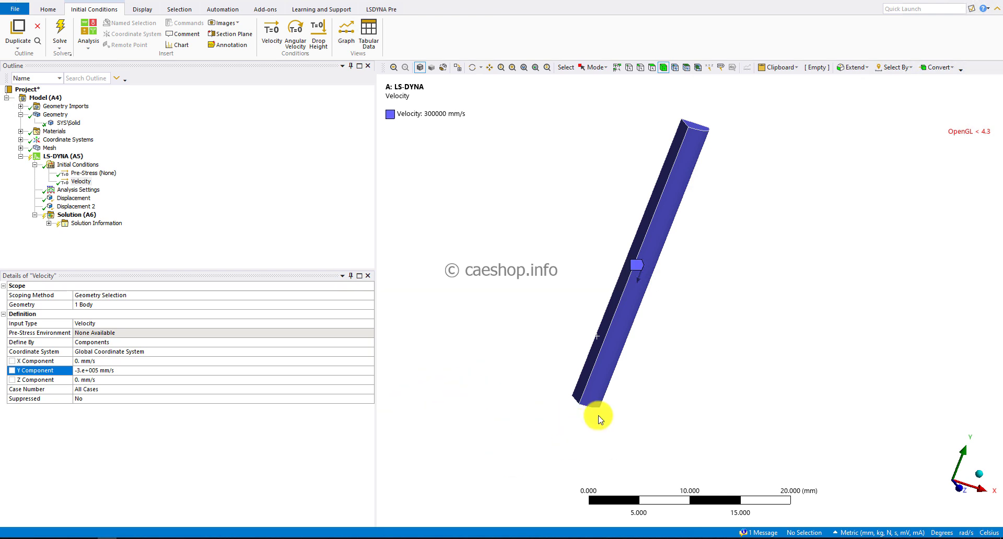
pyautogui.click(621, 432)
pyautogui.click(173, 208)
# Step: Insert a rigid wall in the LS-DYNA analysis, assign it the Global Coordinate System, and check the wall plane's orientation
pyautogui.click(71, 156)
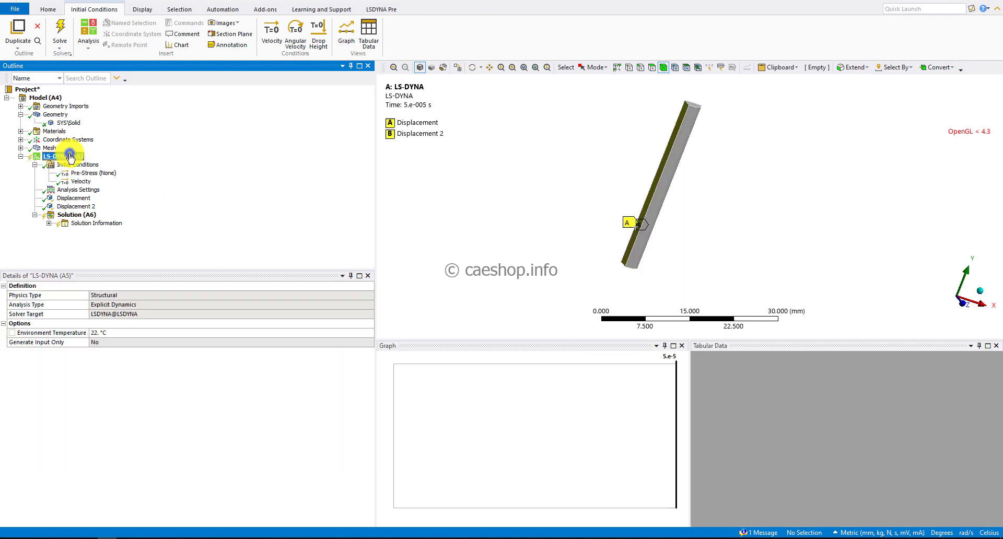
pyautogui.rightClick(70, 157)
pyautogui.moveTo(123, 160)
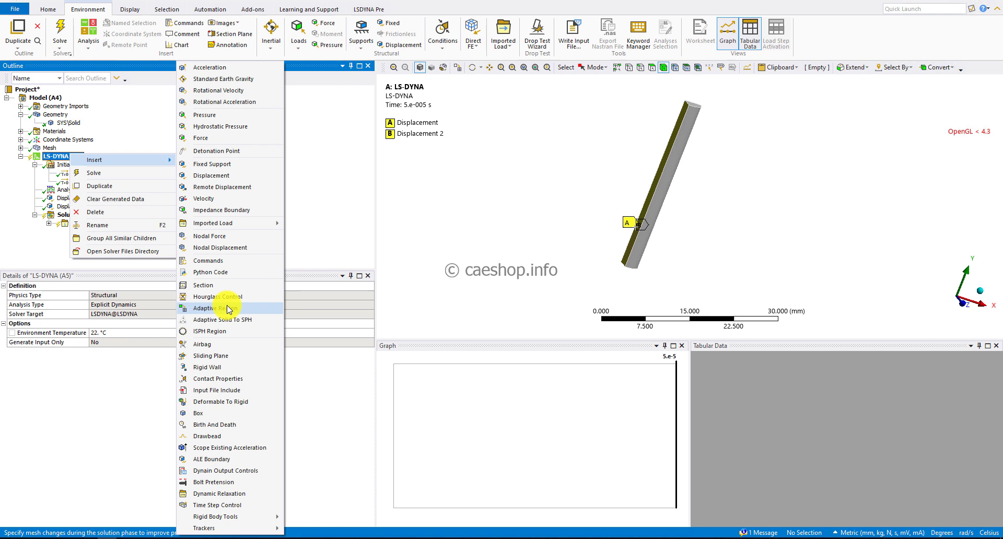
pyautogui.click(206, 368)
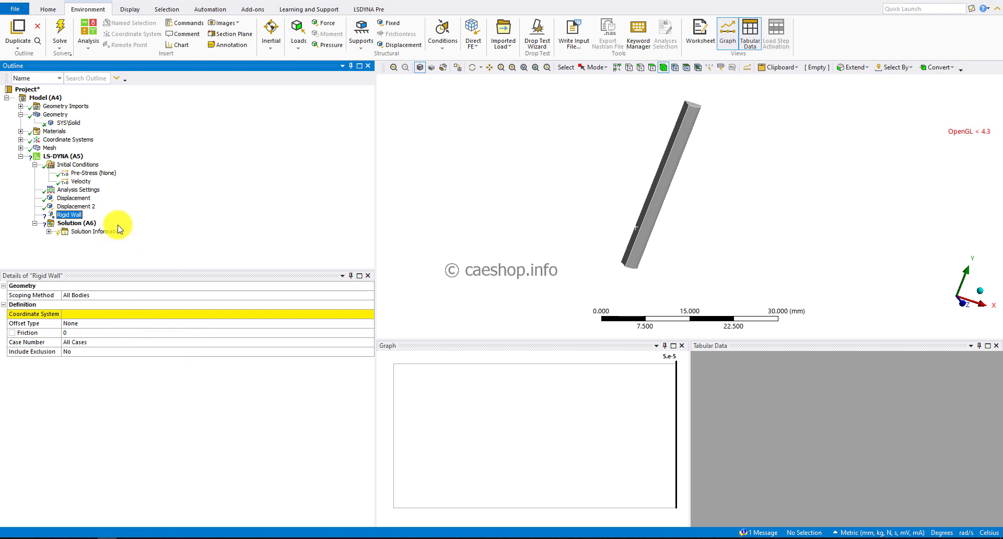
pyautogui.click(55, 314)
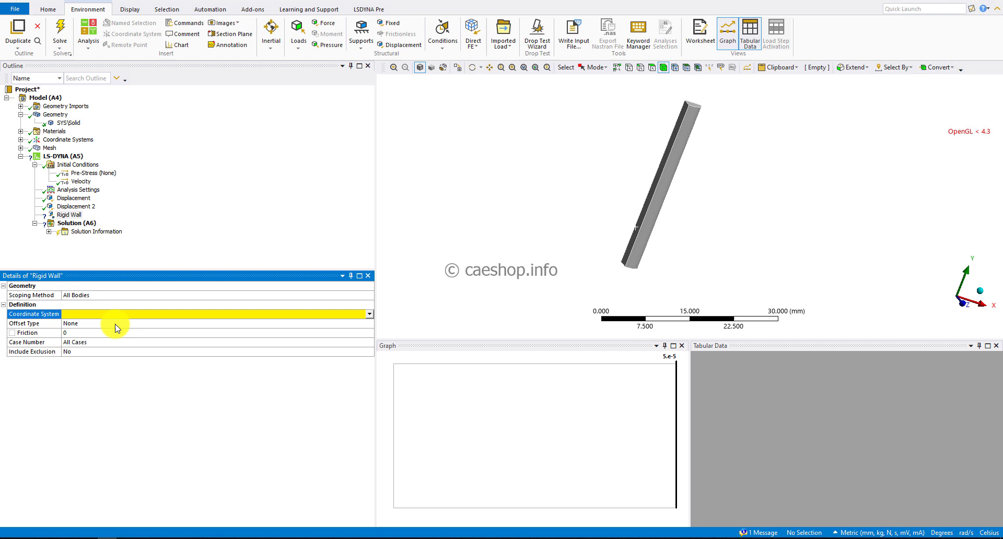
pyautogui.click(368, 314)
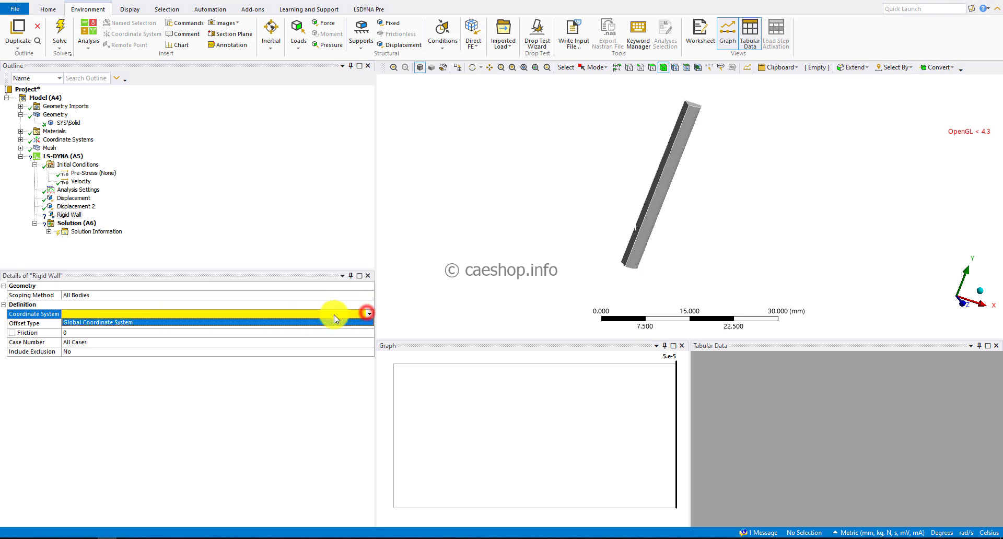
pyautogui.click(308, 322)
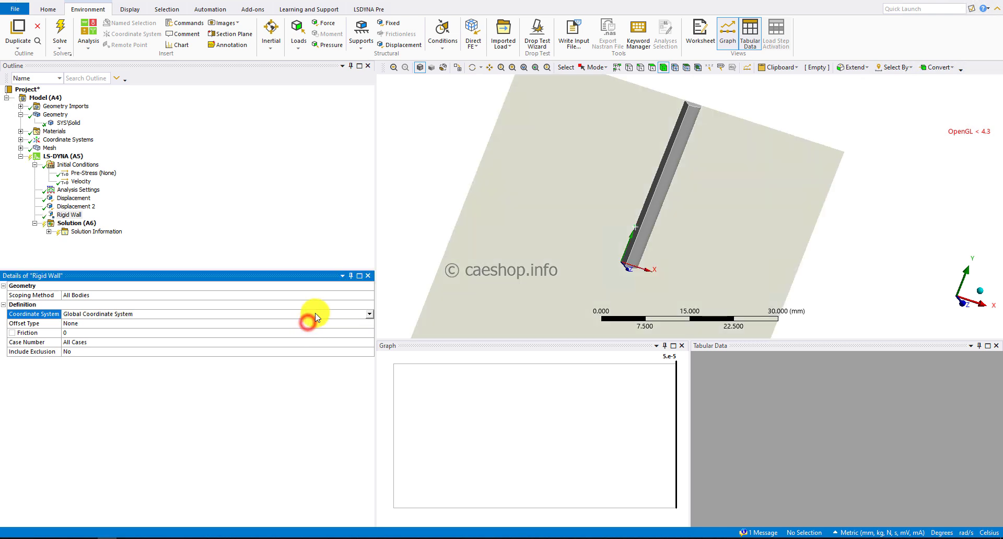
pyautogui.scroll(-3, 542, 217)
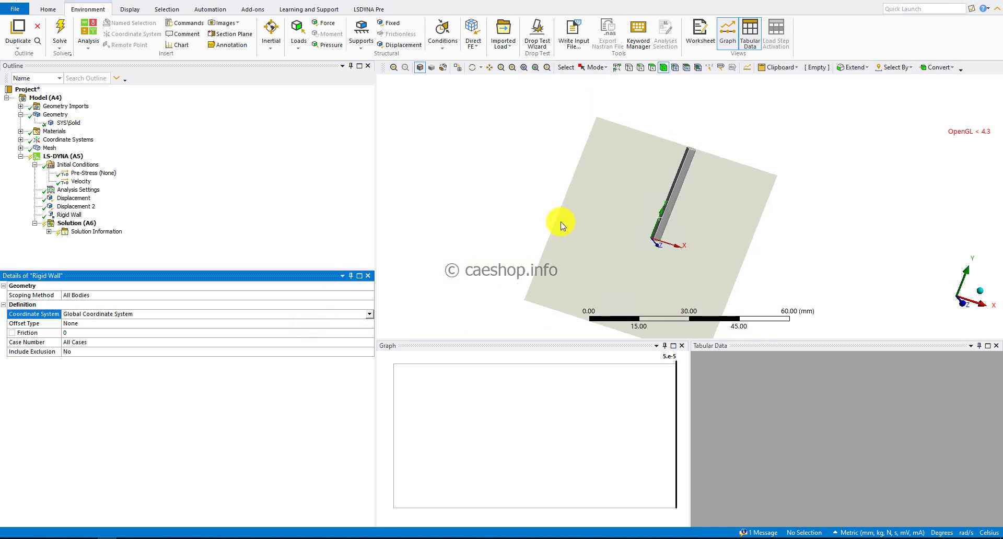
pyautogui.moveTo(648, 245); pyautogui.dragTo(588, 240, button='middle')
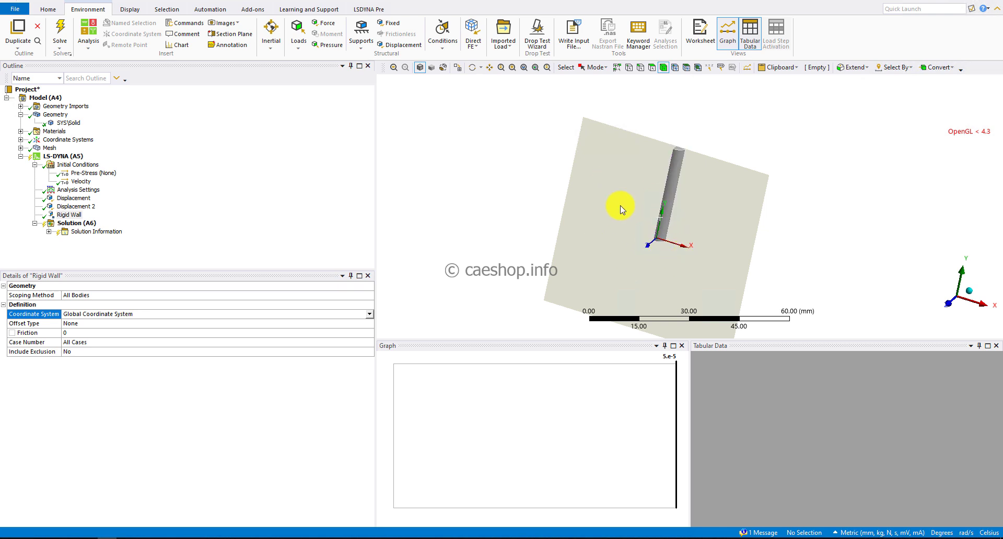
pyautogui.moveTo(503, 201); pyautogui.dragTo(519, 199, button='middle')
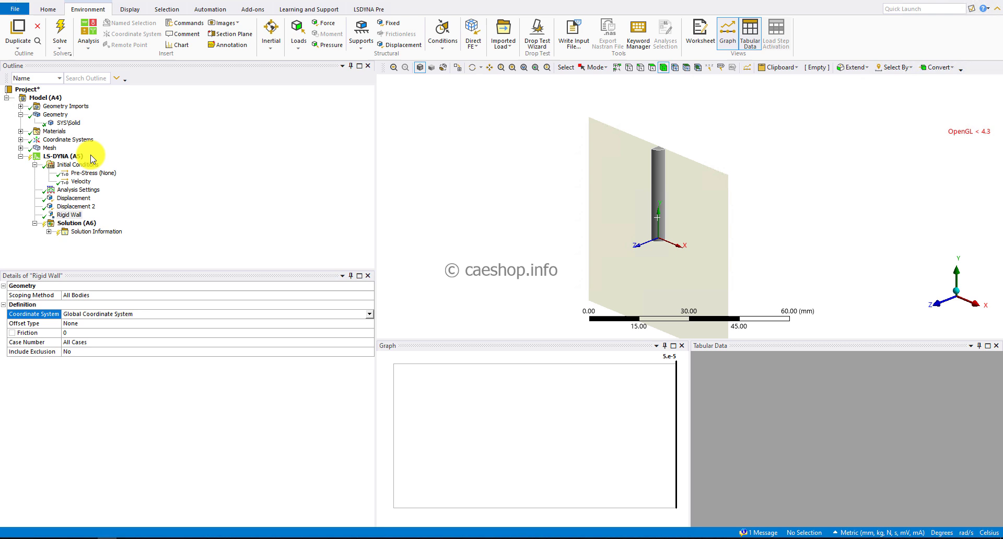
# Step: Insert a new coordinate system and define its origin by Global Coordinates
pyautogui.click(21, 140)
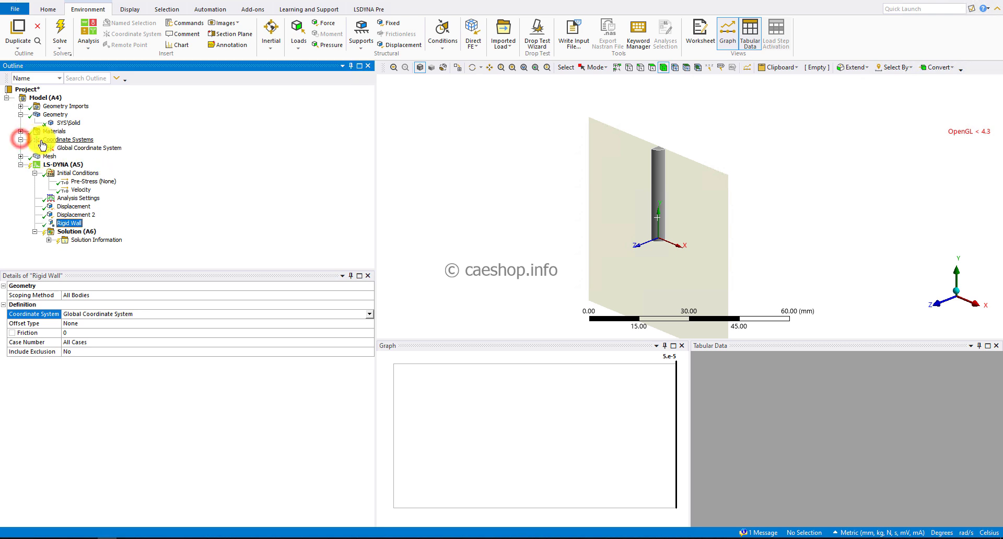
pyautogui.click(86, 141)
pyautogui.rightClick(86, 145)
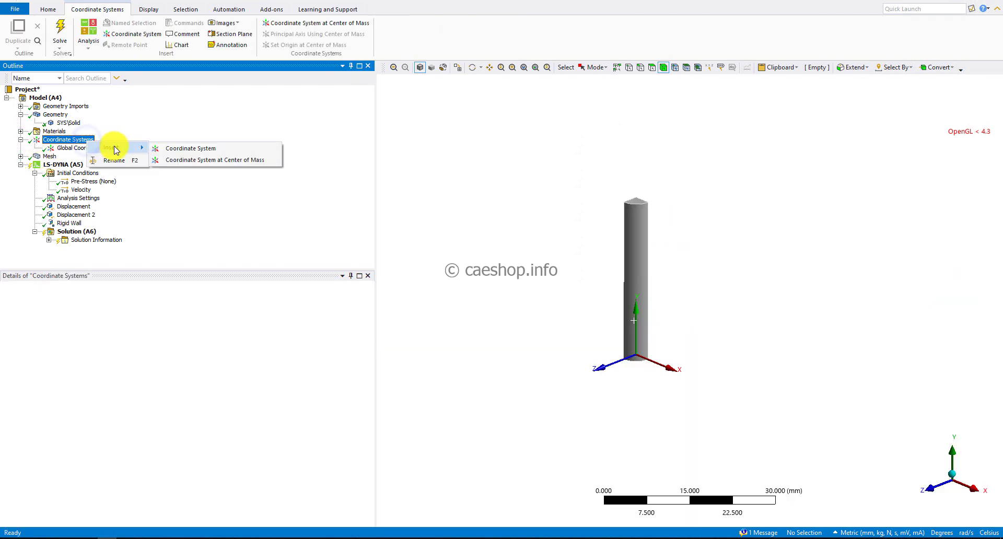
pyautogui.click(194, 149)
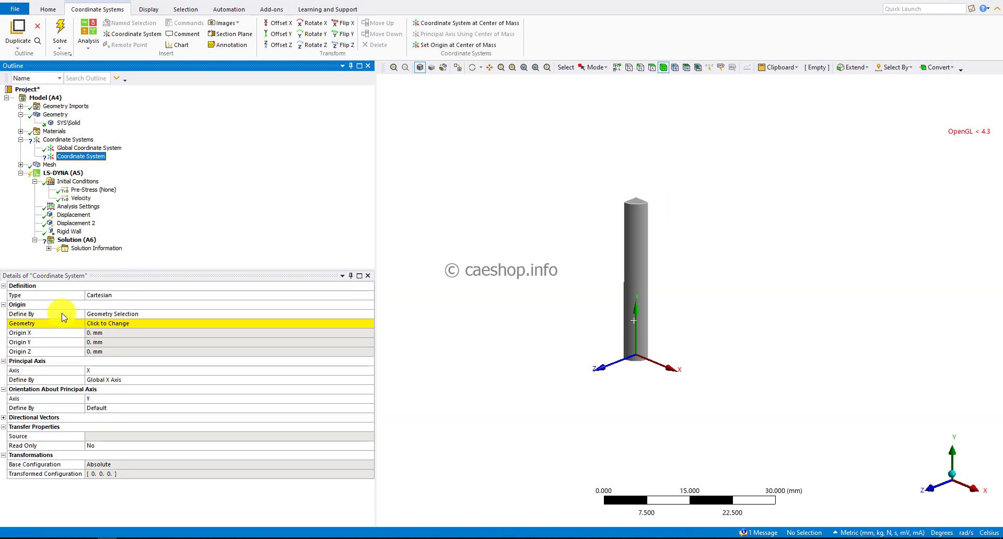
pyautogui.click(125, 314)
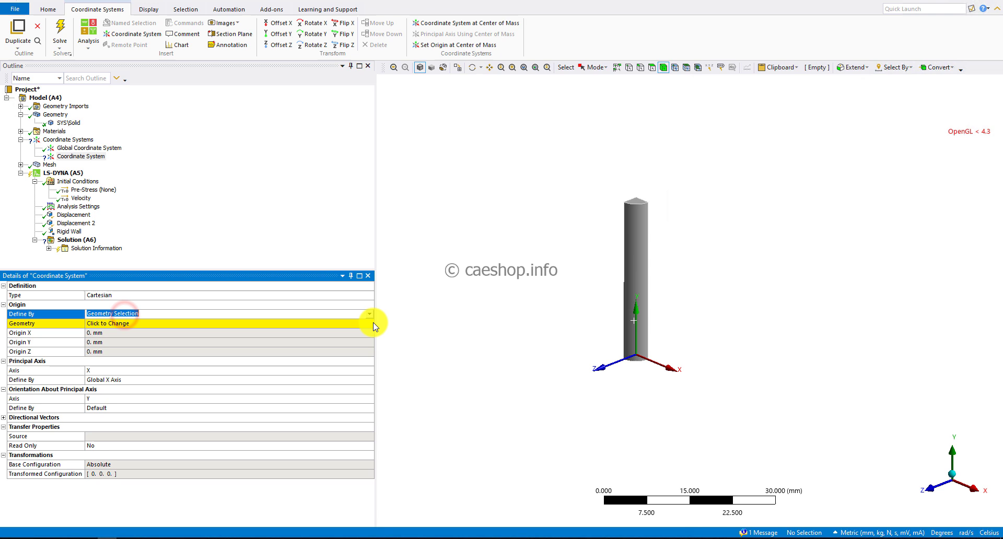
pyautogui.click(369, 314)
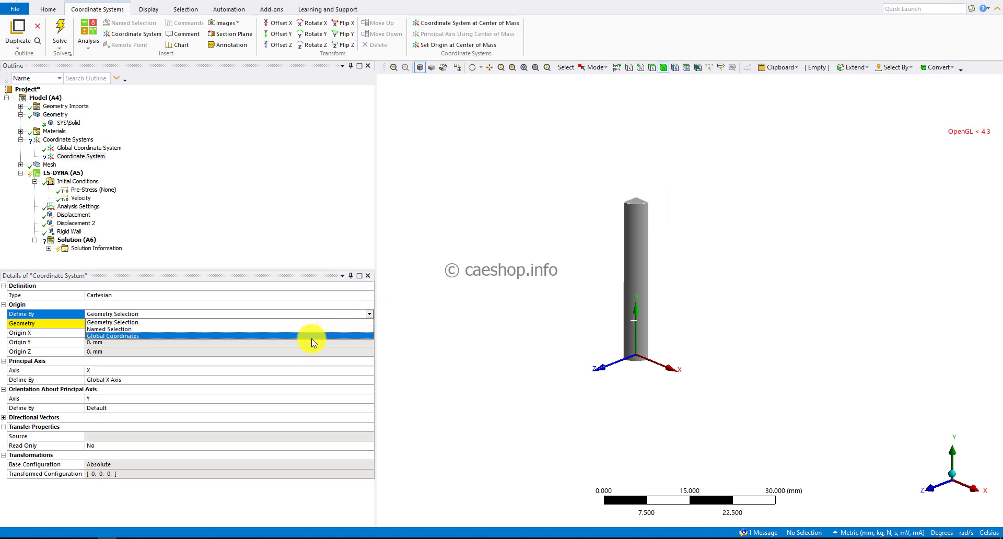
pyautogui.click(312, 336)
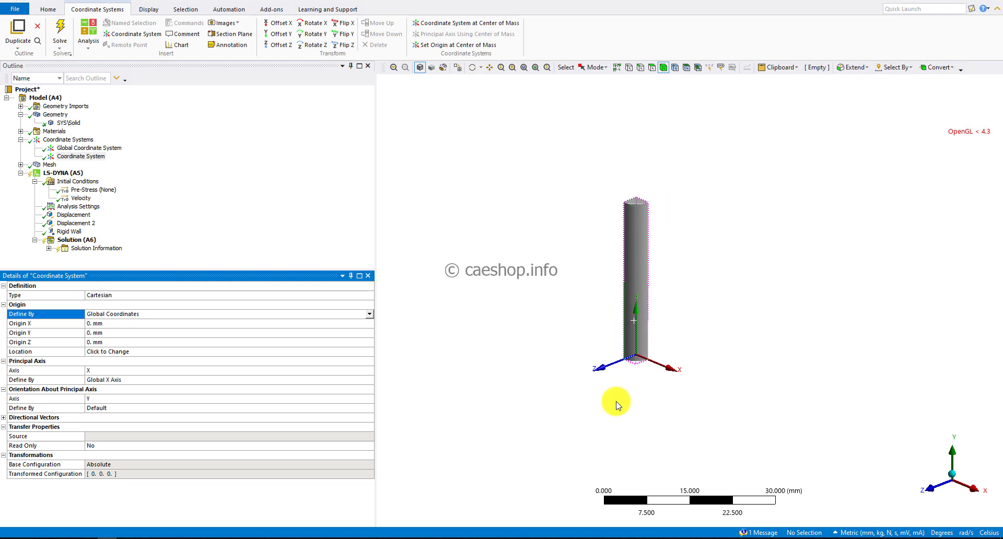
# Step: Align the new coordinate system's Y axis with the Global Z Axis and flip its Z direction
pyautogui.click(157, 408)
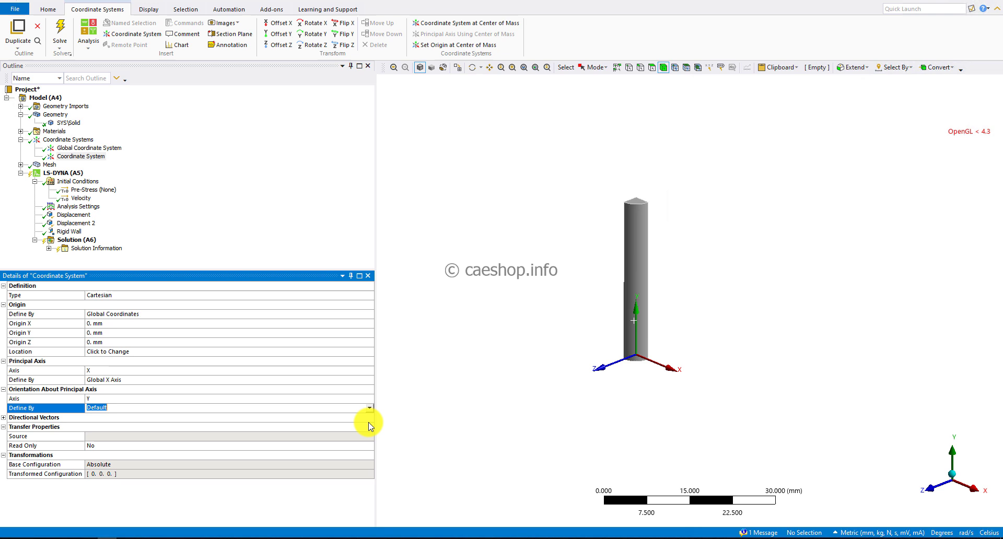
pyautogui.click(370, 408)
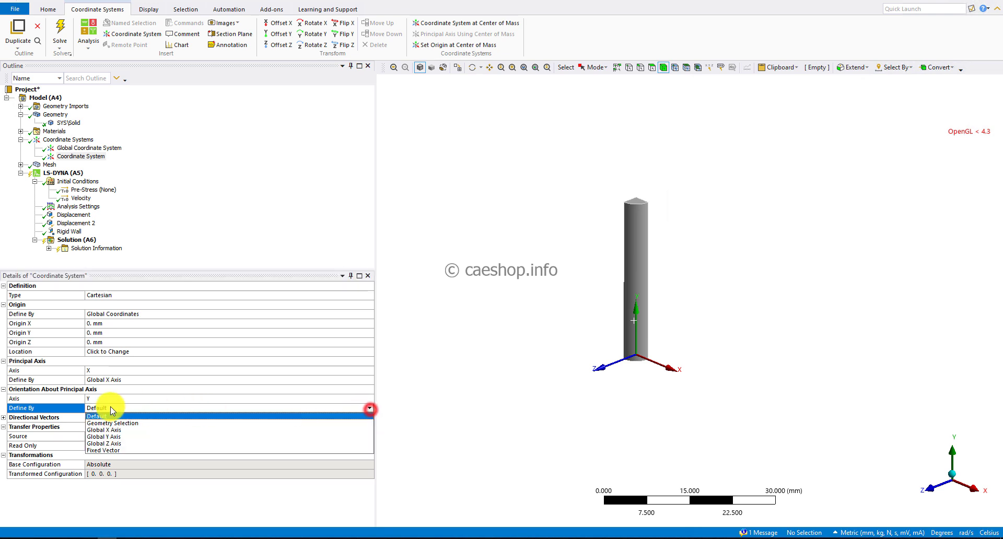
pyautogui.click(108, 444)
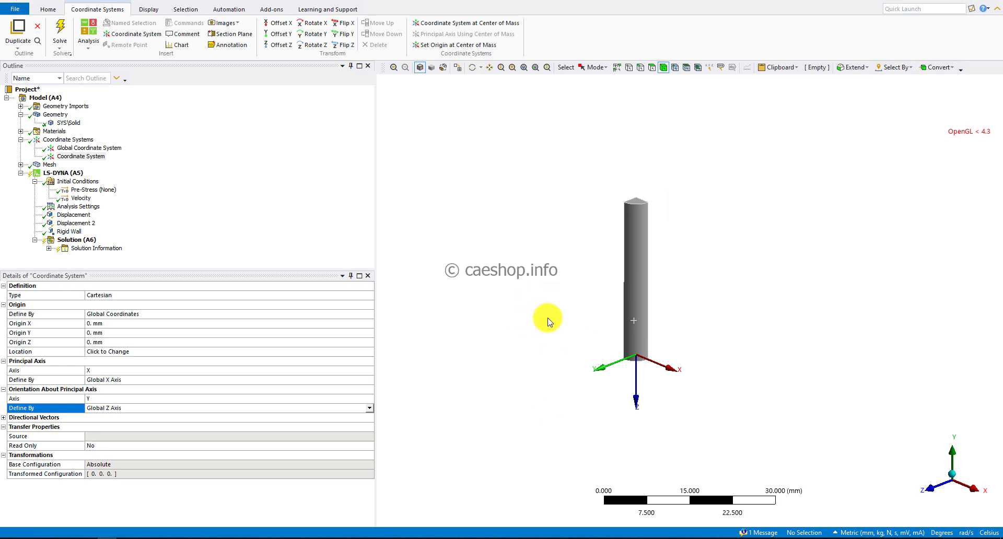
pyautogui.moveTo(548, 317); pyautogui.dragTo(554, 329, button='middle')
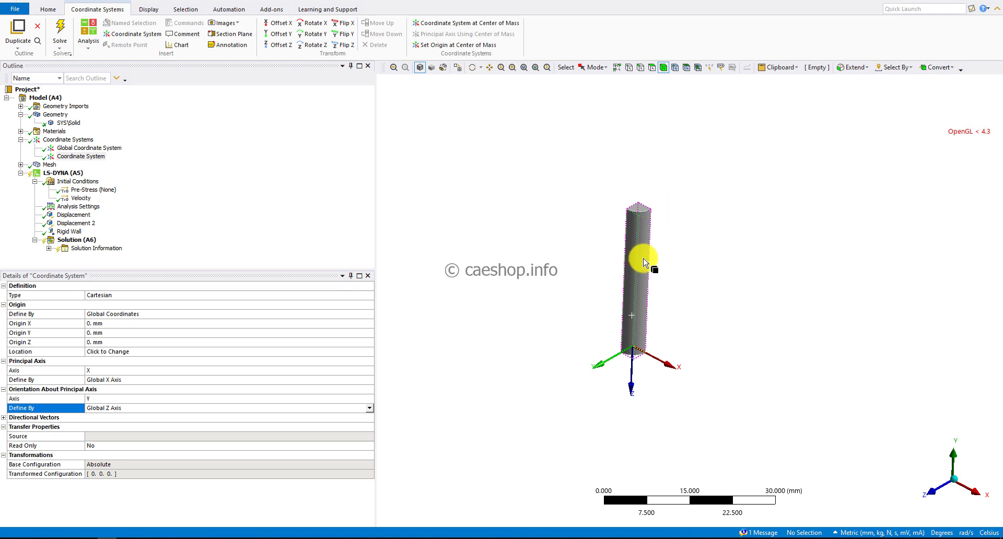
pyautogui.click(600, 401)
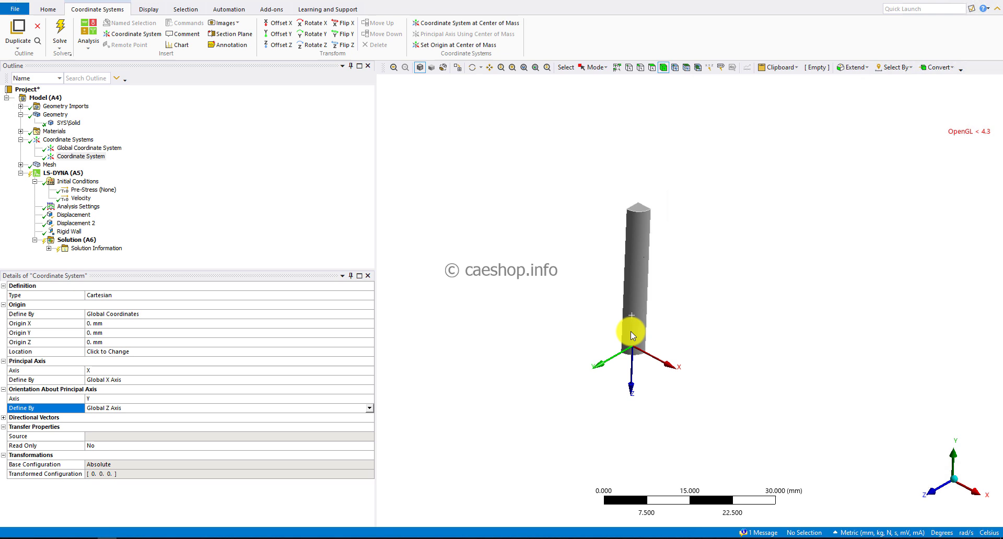
pyautogui.click(343, 48)
pyautogui.click(422, 205)
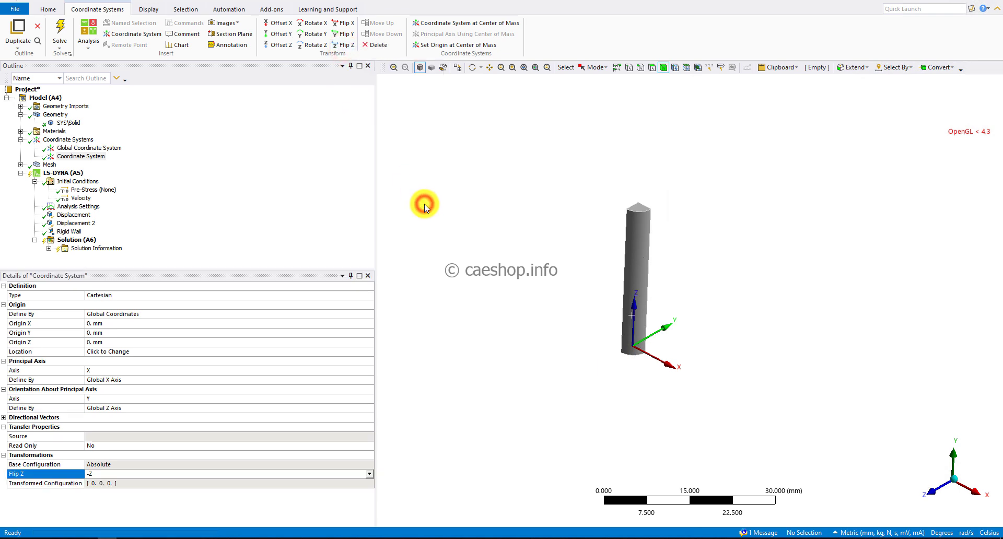
pyautogui.click(191, 206)
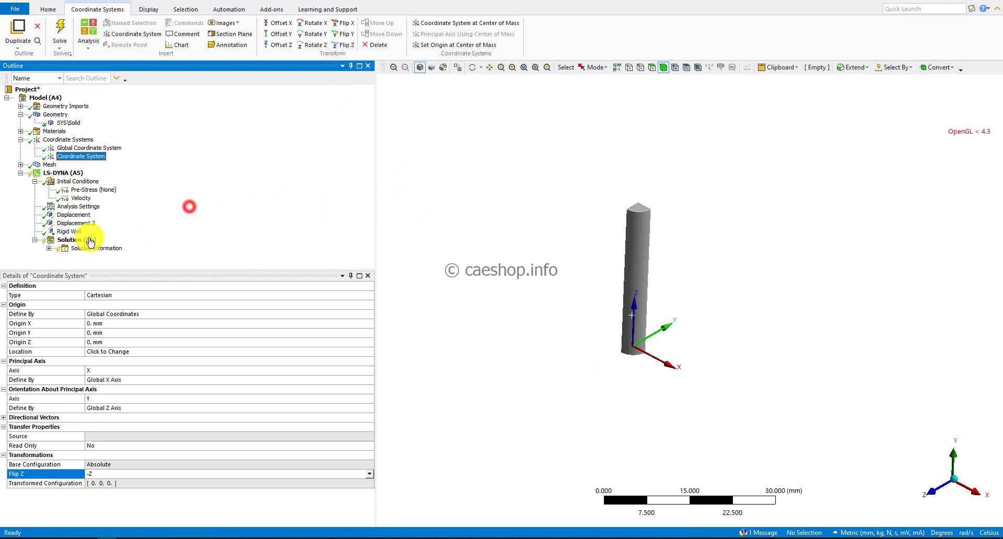
# Step: Assign the newly created coordinate system to the rigid wall and check the wall plane's orientation relative to the cylinder
pyautogui.click(72, 231)
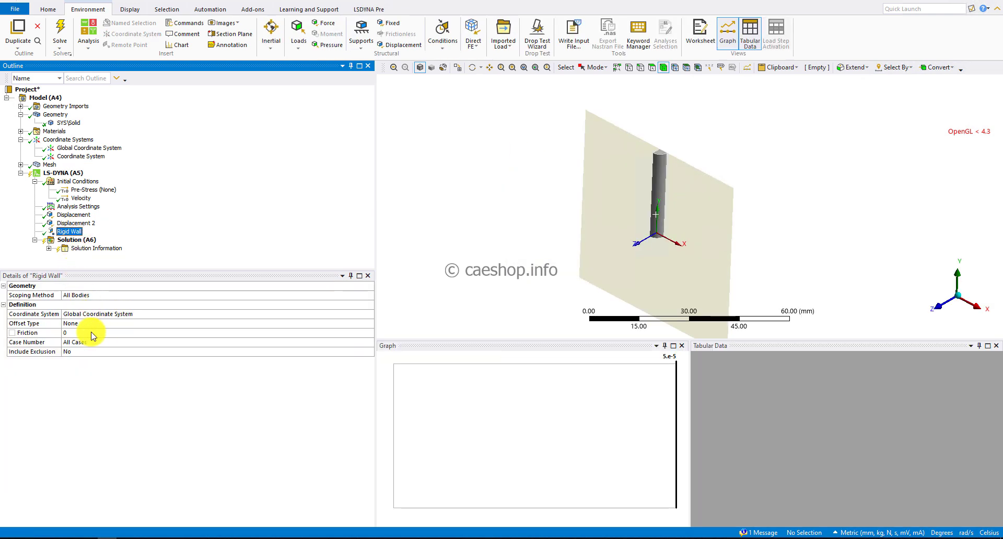
pyautogui.click(104, 316)
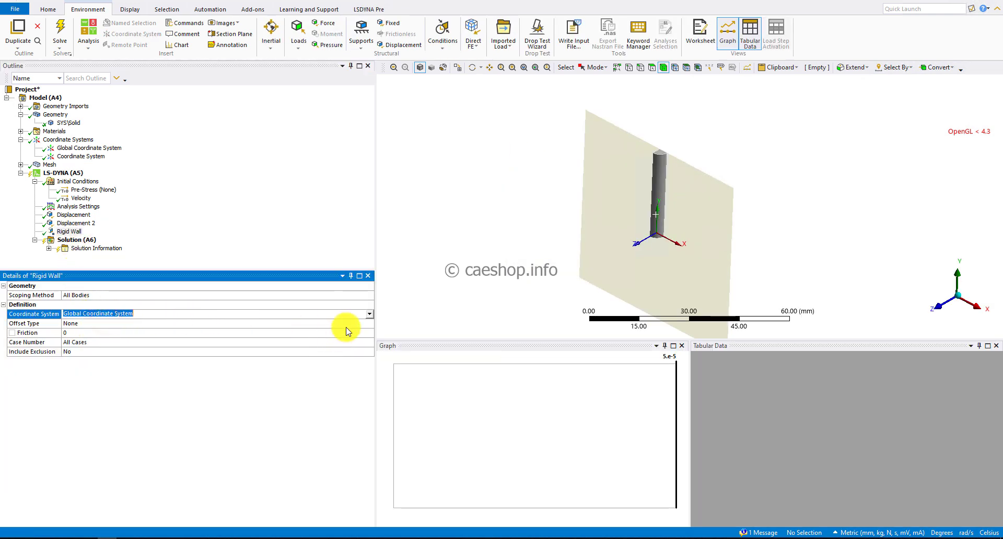
pyautogui.click(371, 316)
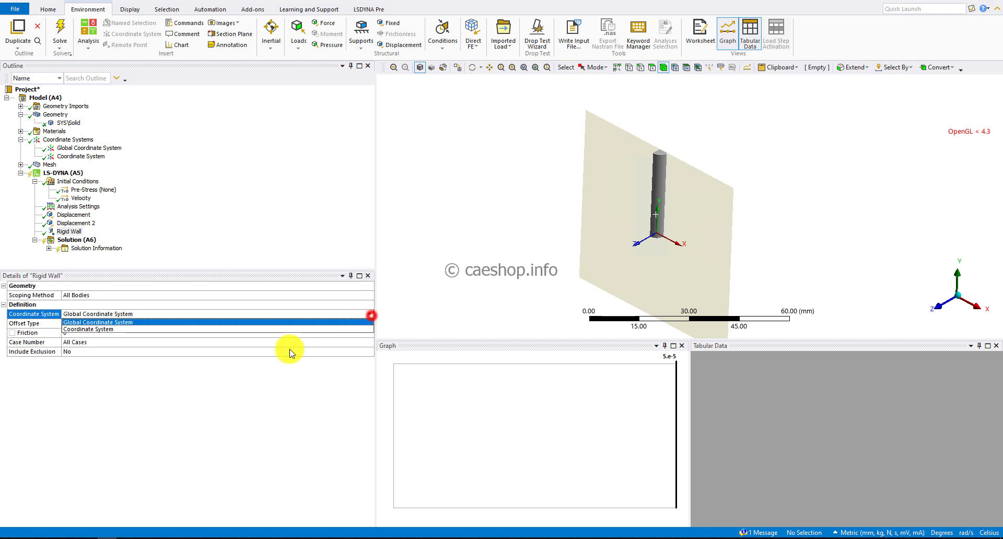
pyautogui.click(111, 330)
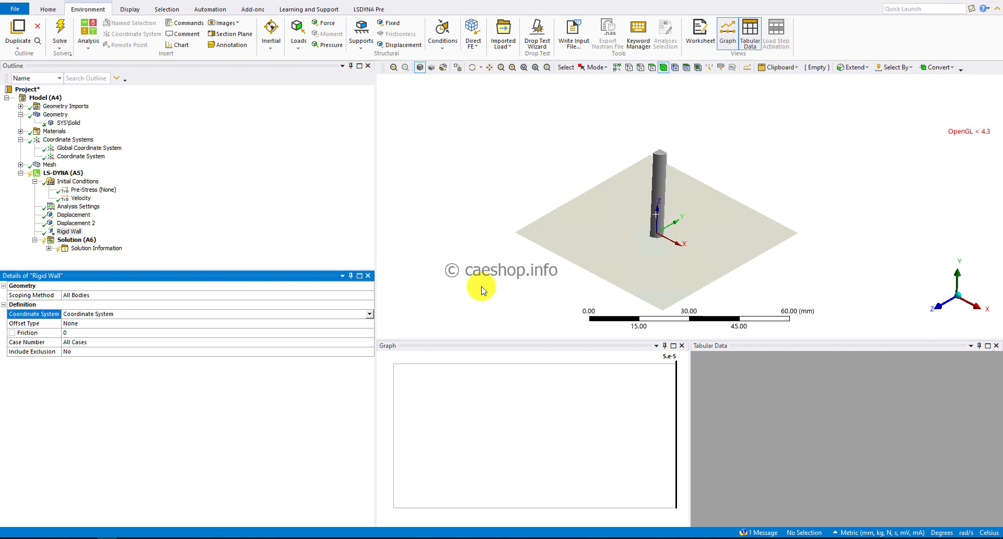
pyautogui.moveTo(477, 287); pyautogui.dragTo(475, 266, button='middle')
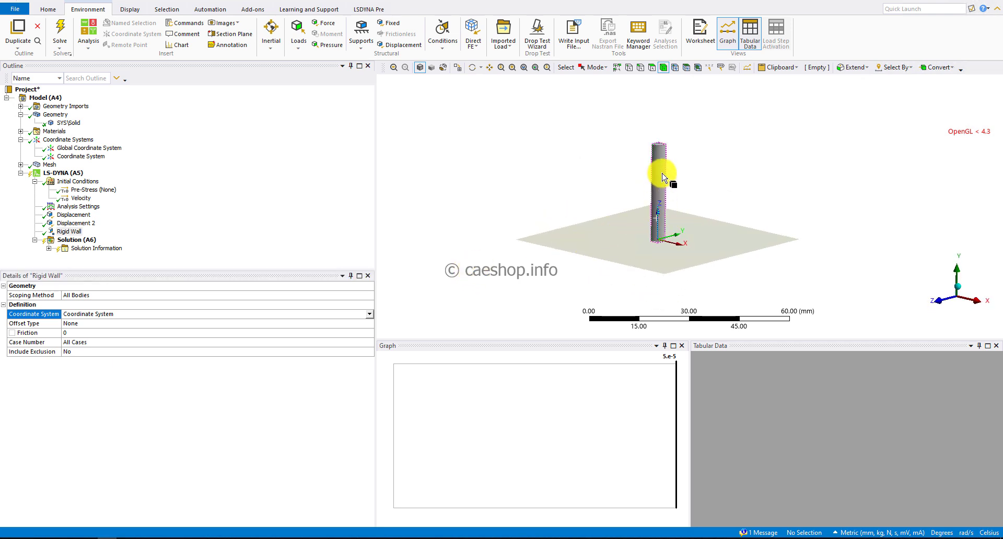
pyautogui.click(549, 181)
pyautogui.click(119, 195)
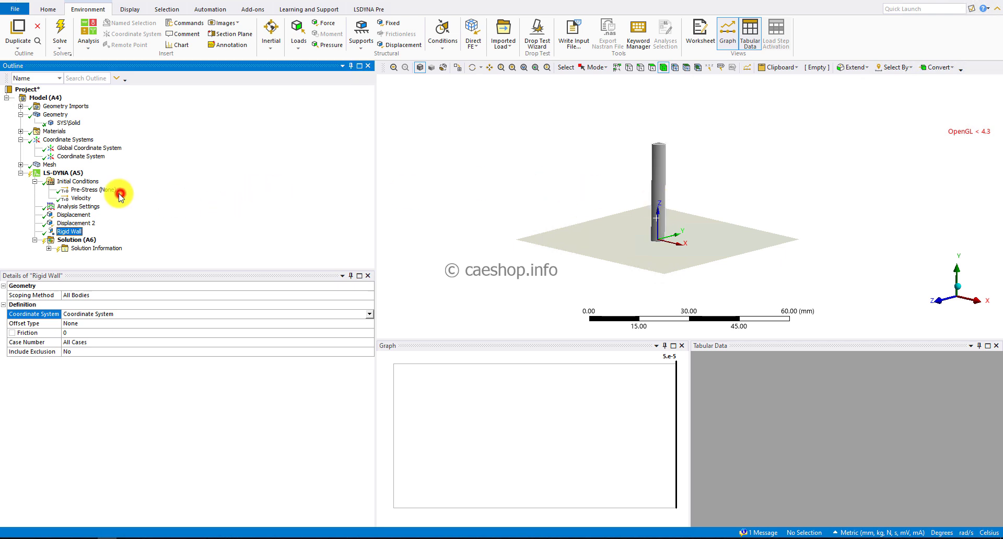
# Step: Insert a Section in the LS-DYNA analysis and scope it to the quarter-cylinder body
pyautogui.rightClick(78, 175)
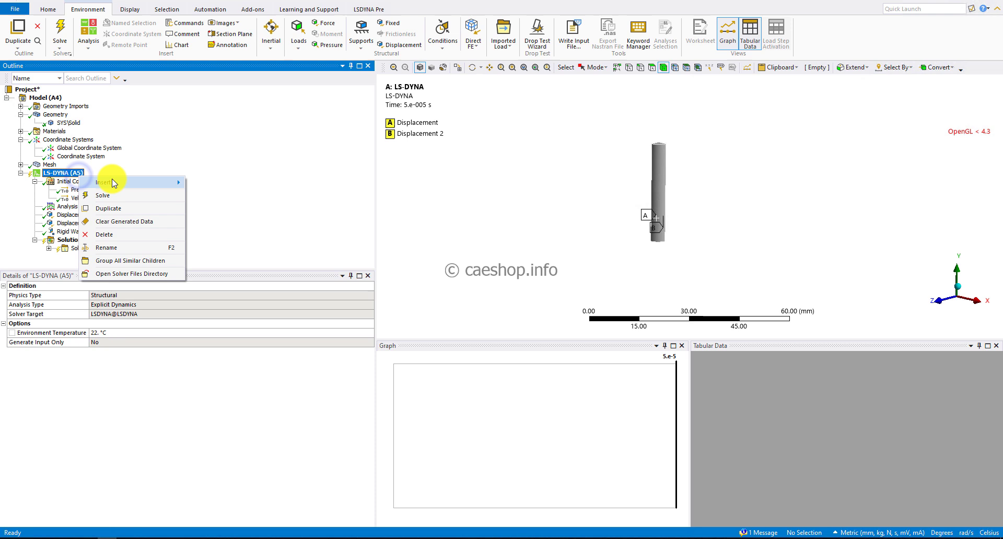
pyautogui.moveTo(112, 181)
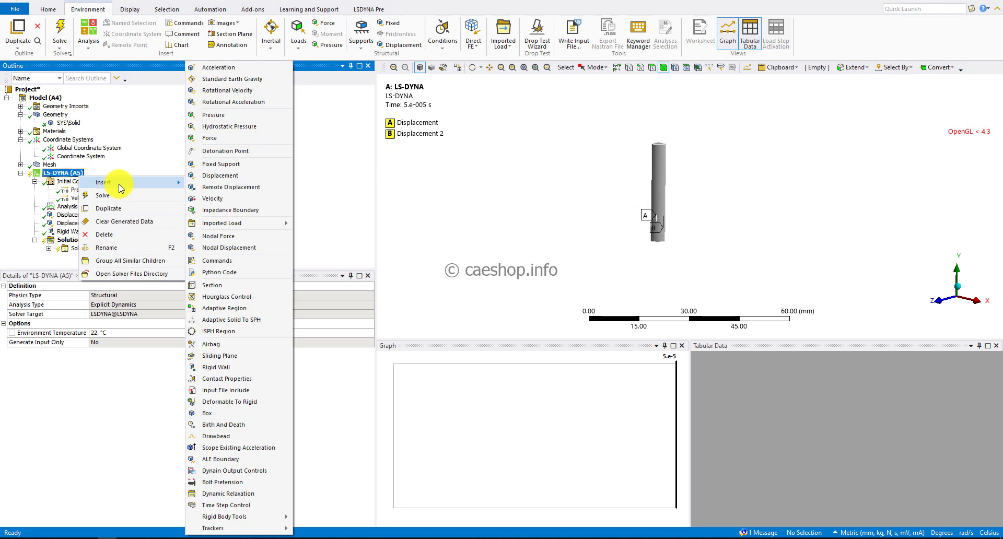
pyautogui.click(226, 286)
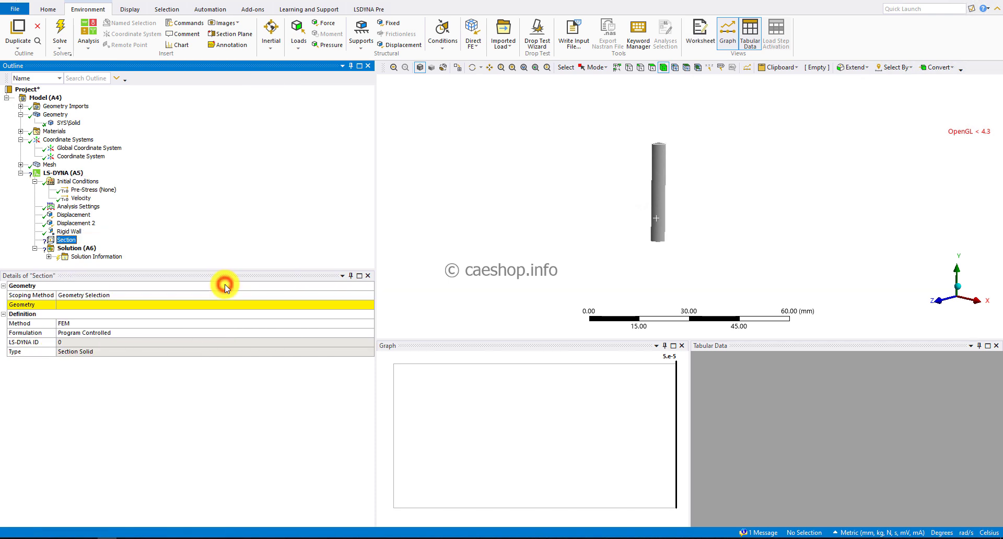
pyautogui.click(92, 307)
pyautogui.click(662, 220)
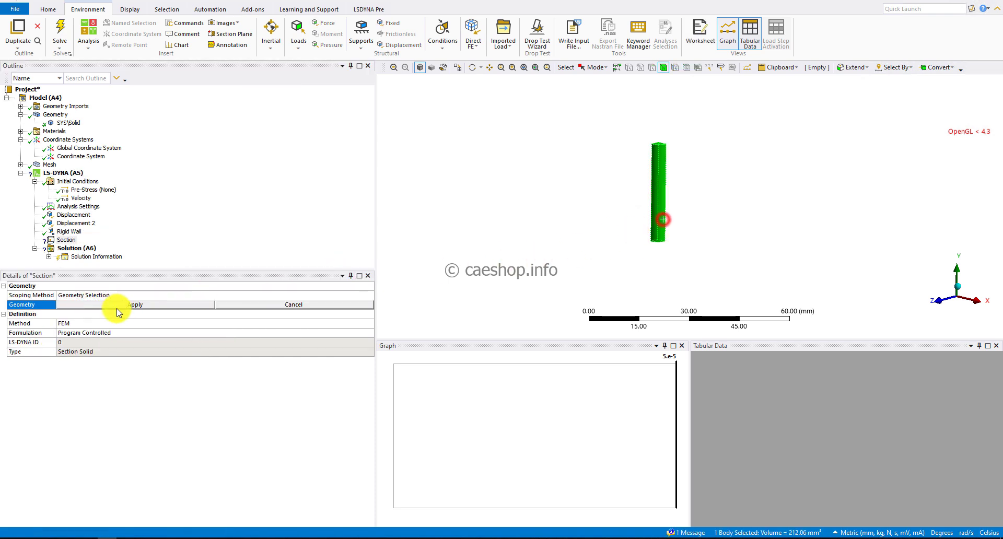
pyautogui.click(95, 307)
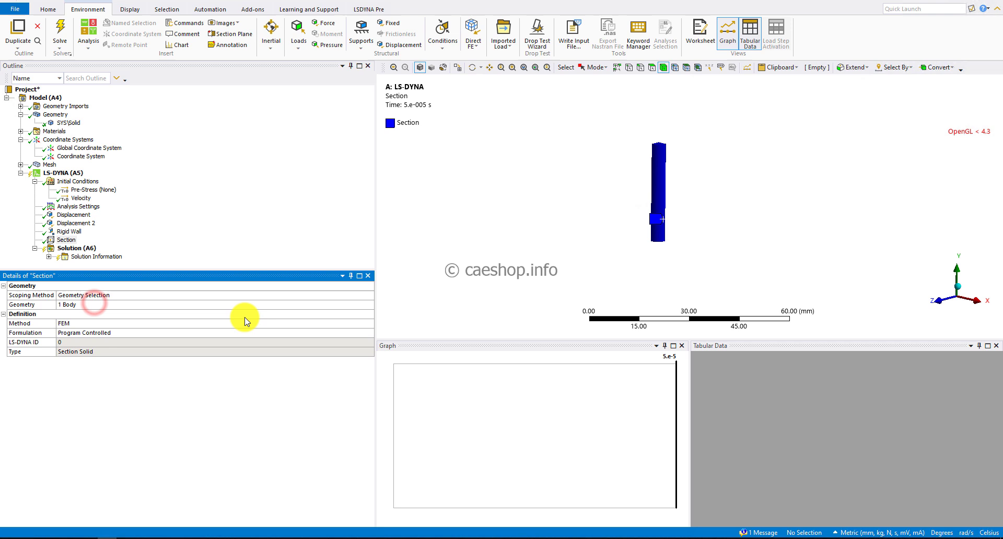
# Step: Set the section's method to ALE and look through its available formulations
pyautogui.click(253, 321)
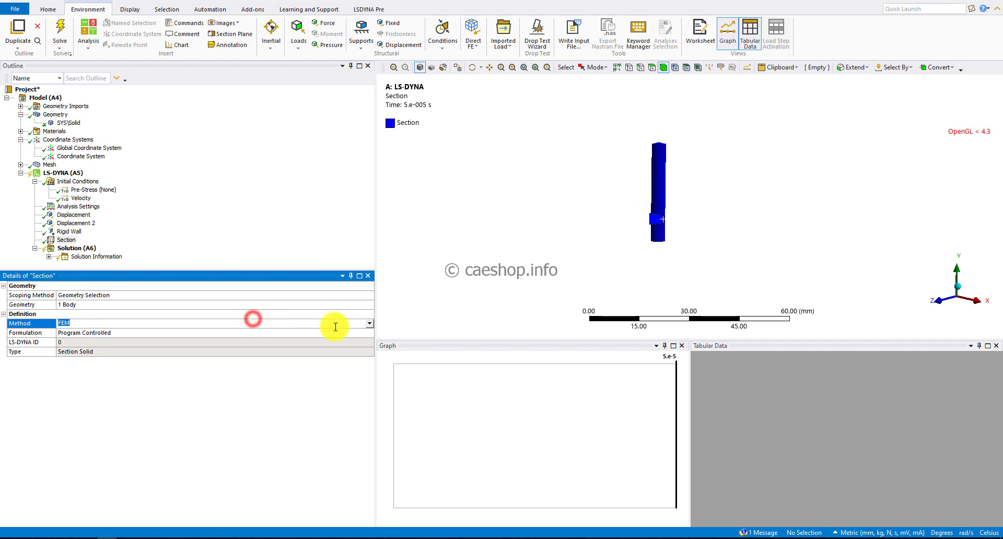
pyautogui.click(369, 323)
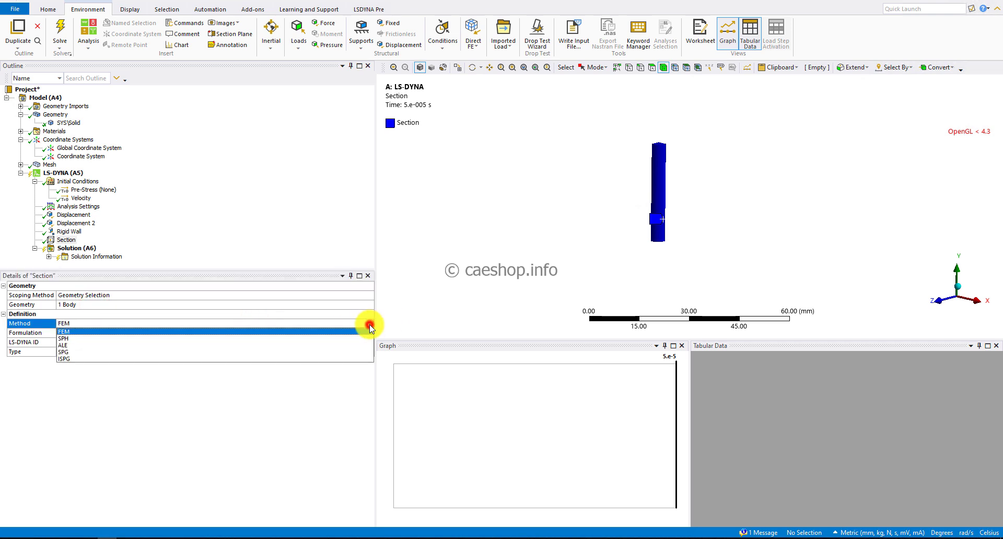
pyautogui.click(96, 345)
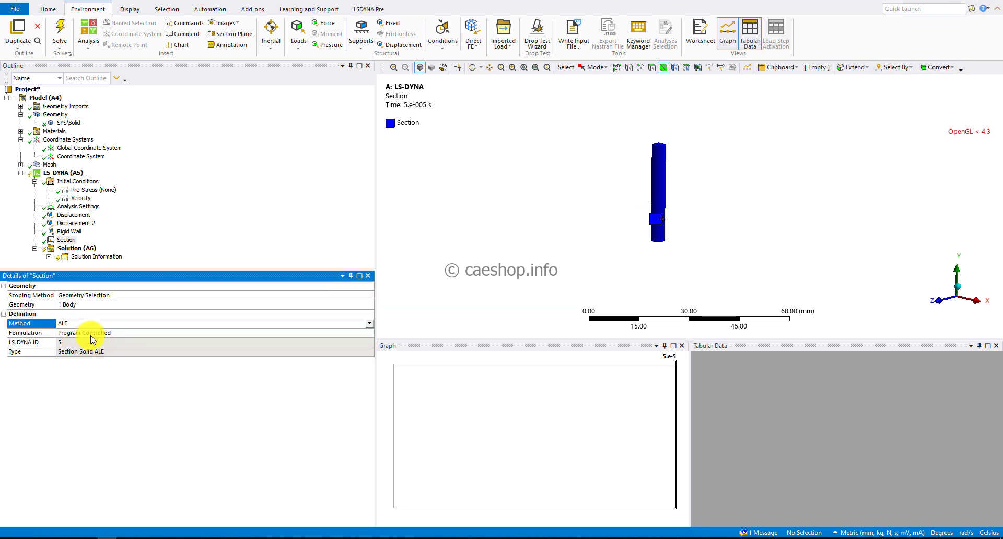
pyautogui.click(96, 336)
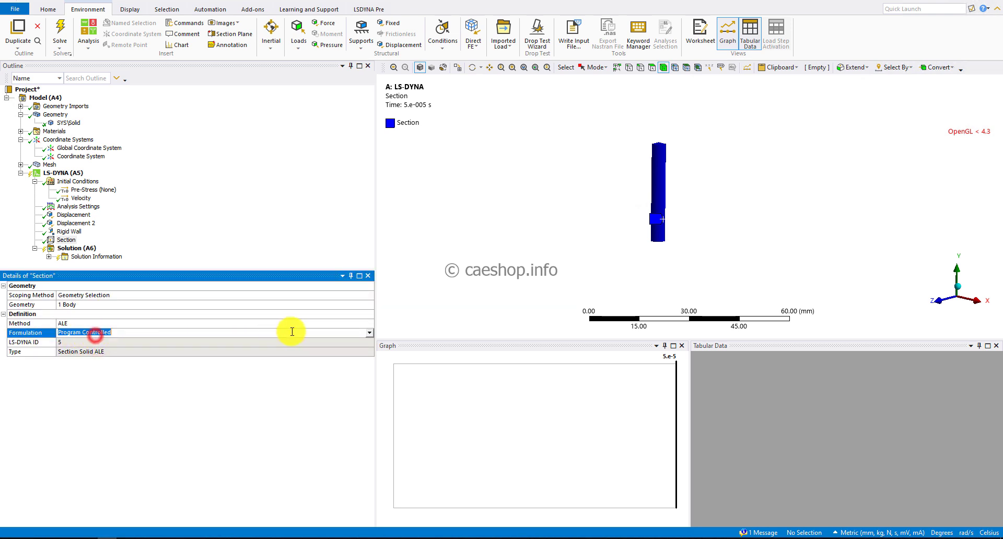
pyautogui.click(367, 332)
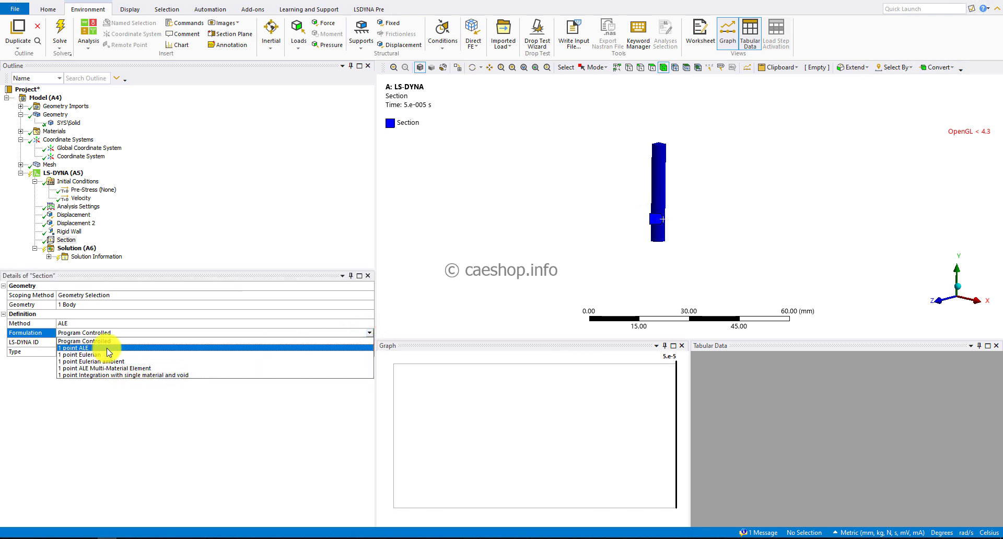
pyautogui.click(161, 248)
# Step: In the analysis settings' ALE controls, set the continuum treatment to Use Default Advection Logic
pyautogui.click(83, 208)
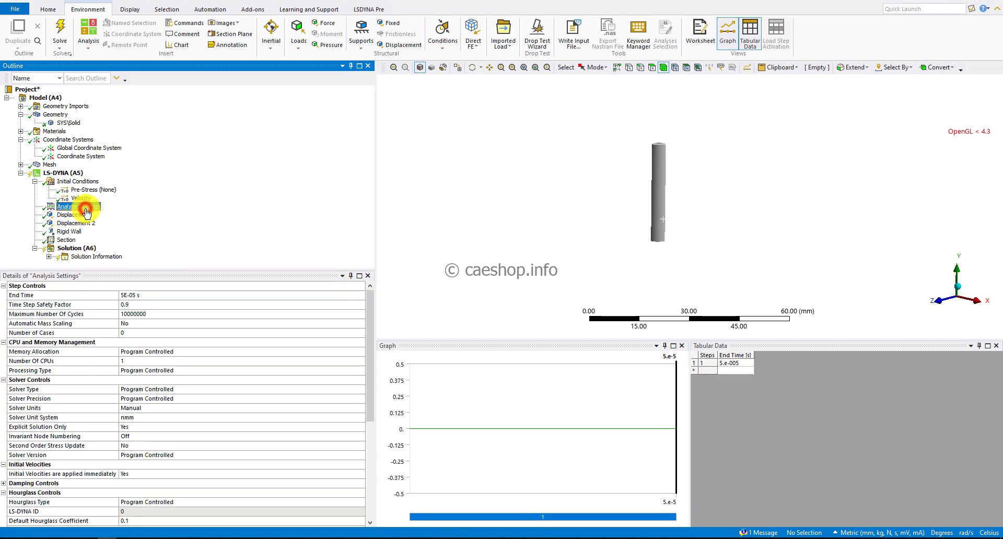
pyautogui.scroll(-4, 67, 370)
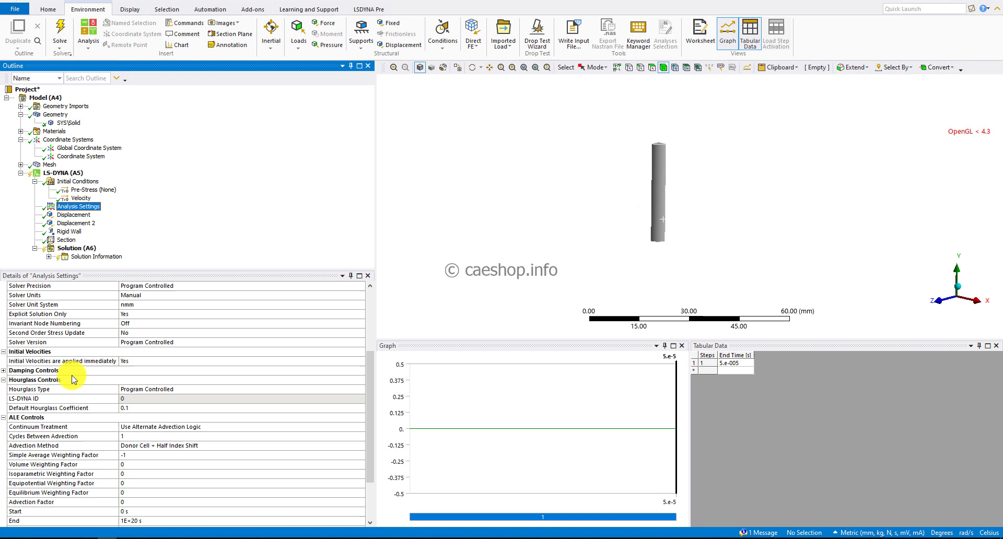
pyautogui.click(65, 428)
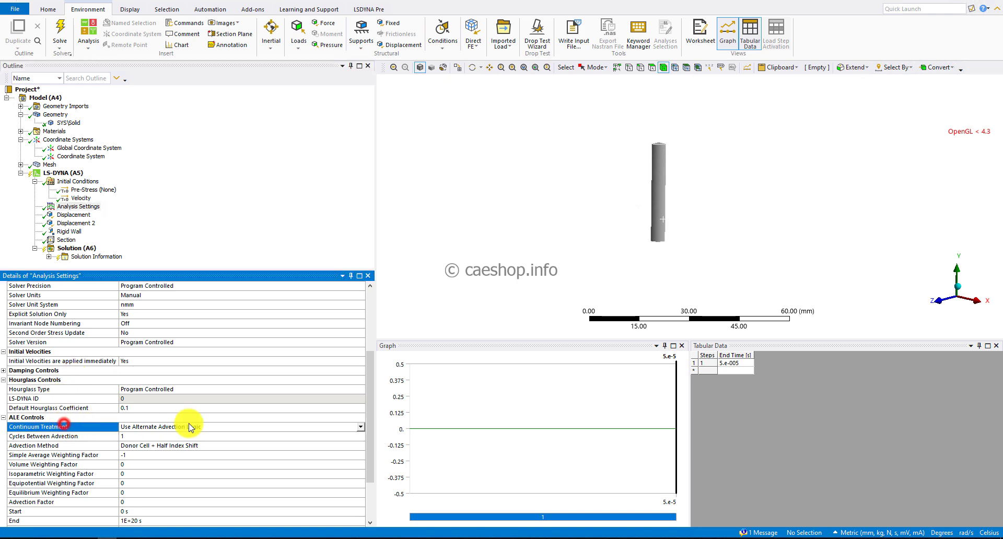
pyautogui.click(360, 427)
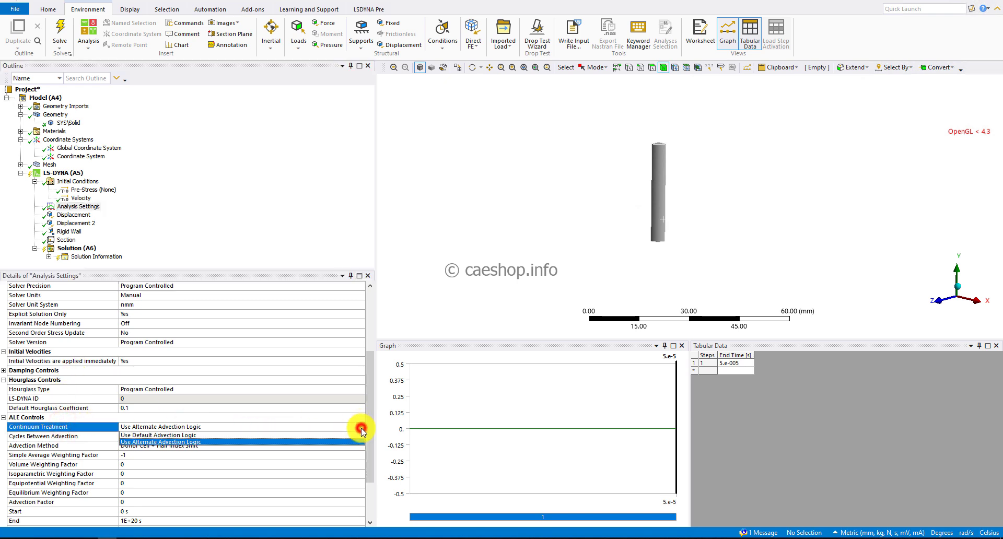
pyautogui.click(280, 435)
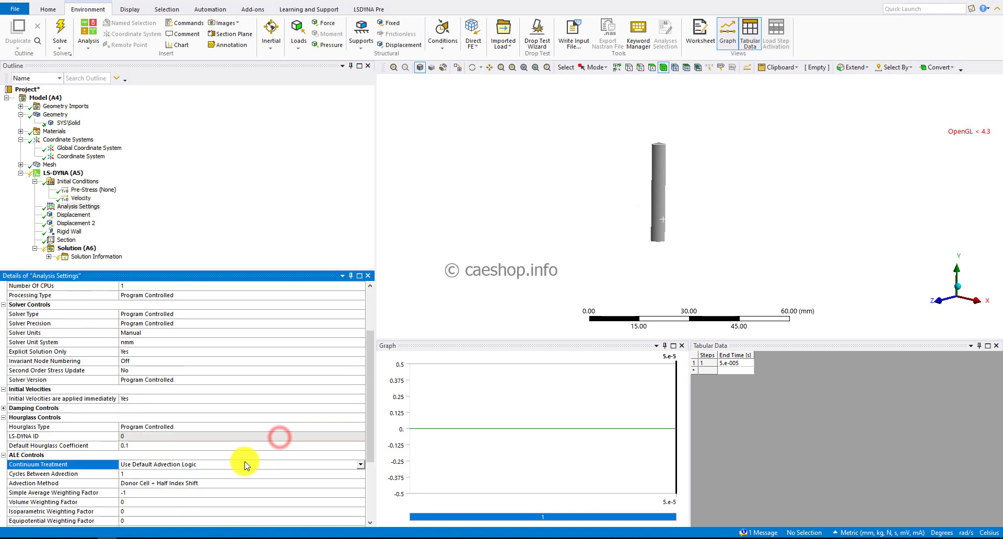
# Step: Set the ALE advection method to Van Leer + Half Index Shift and the simple average weighting factor to 1
pyautogui.click(87, 484)
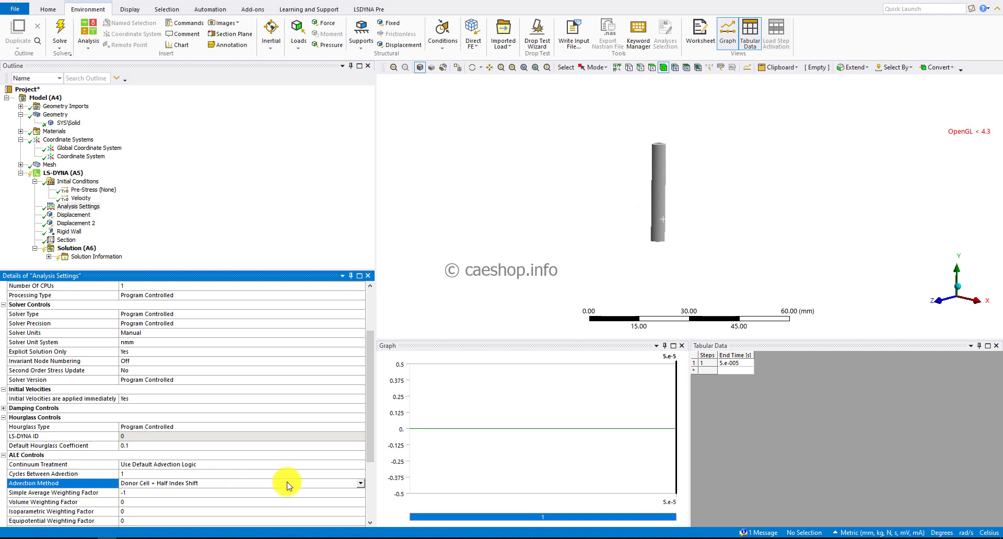
pyautogui.click(359, 485)
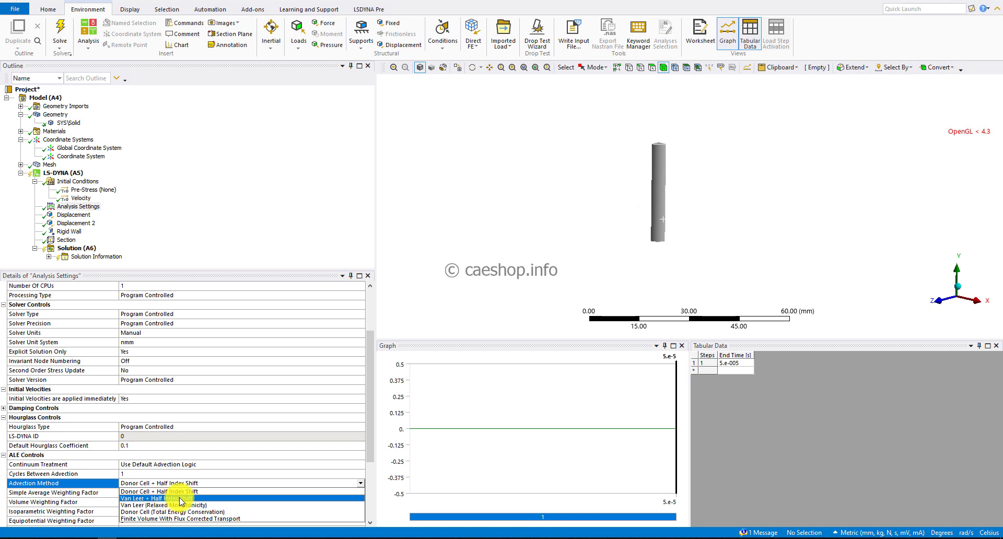
pyautogui.click(201, 498)
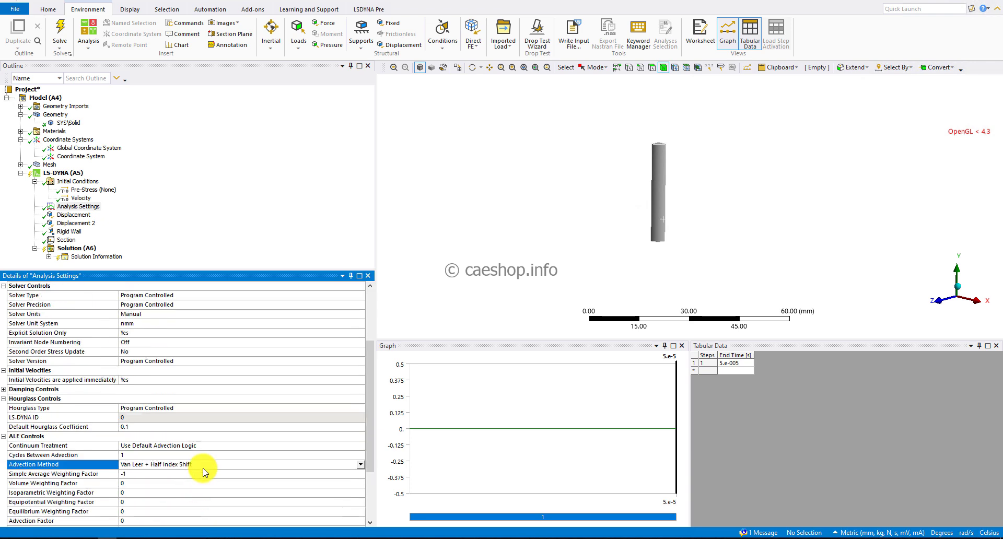
pyautogui.click(209, 474)
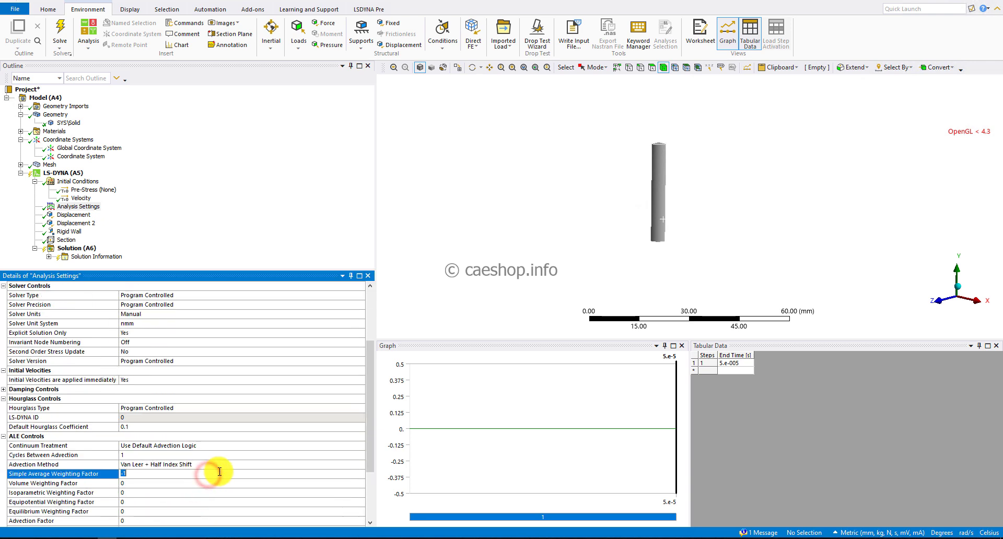
pyautogui.press('Return')
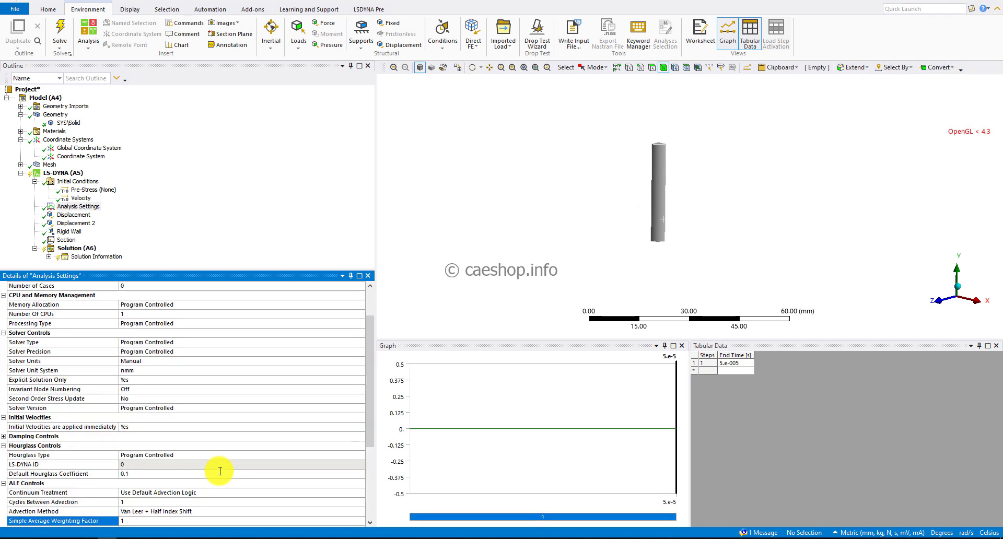
pyautogui.click(183, 205)
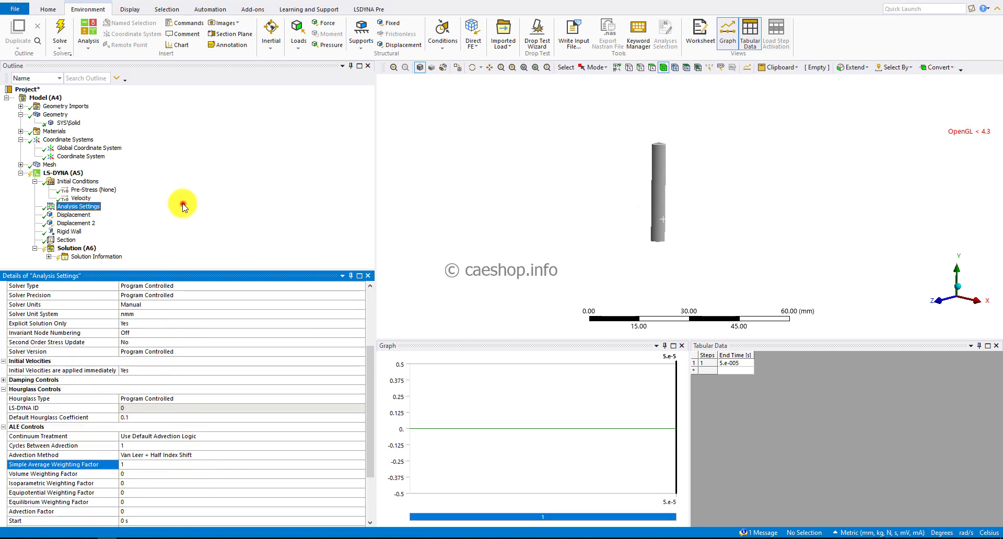
# Step: Solve the LS-DYNA analysis and view its solver output
pyautogui.rightClick(83, 249)
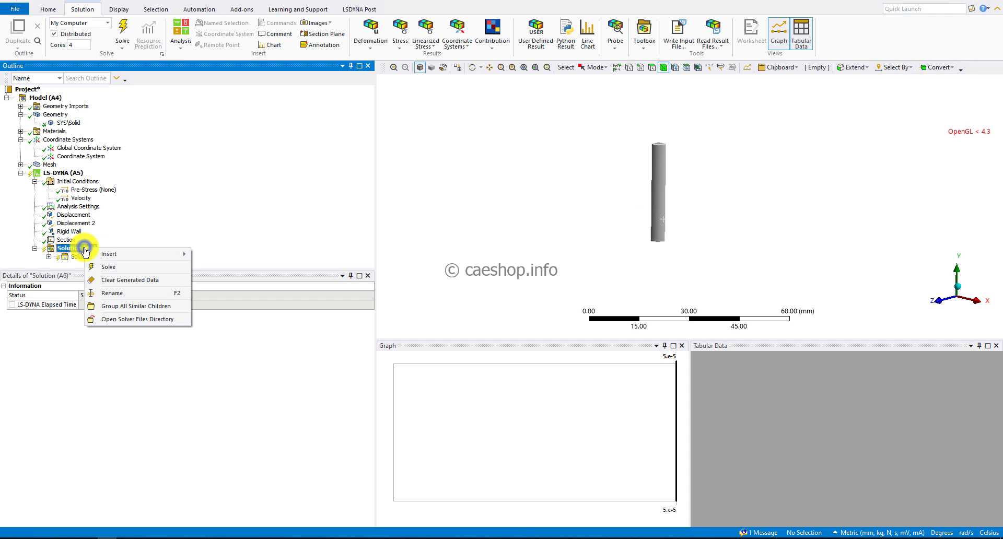
pyautogui.click(107, 268)
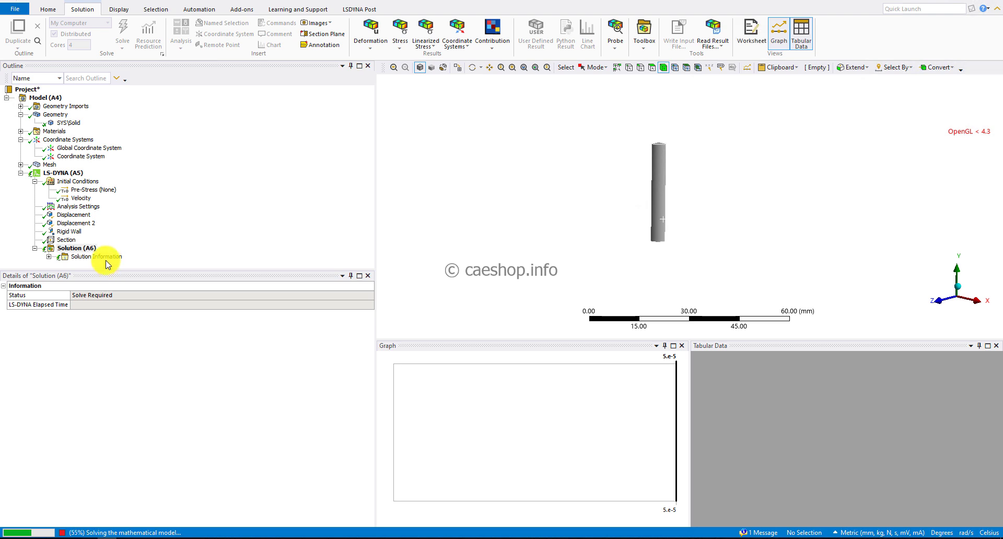
pyautogui.click(111, 257)
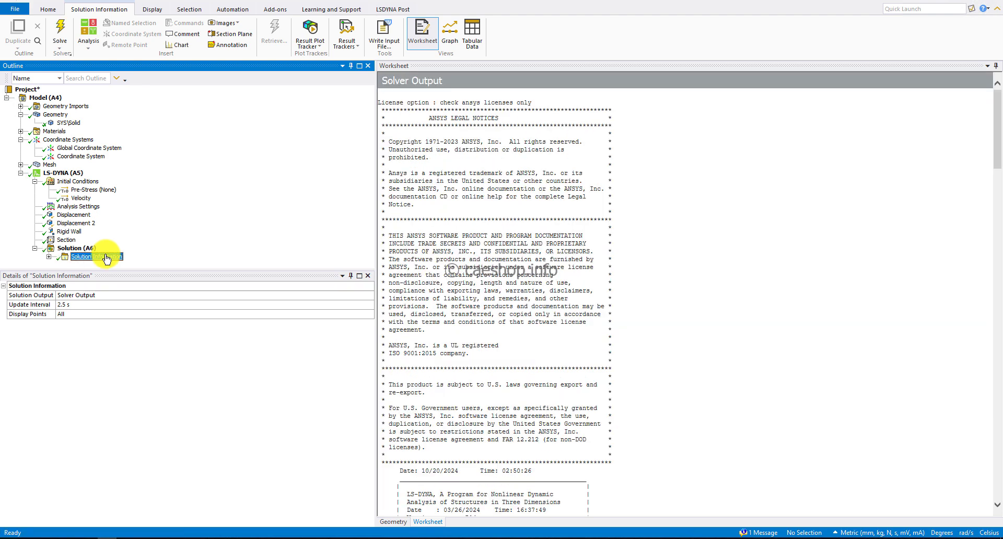
# Step: Add a Total Deformation result to the solution
pyautogui.click(78, 249)
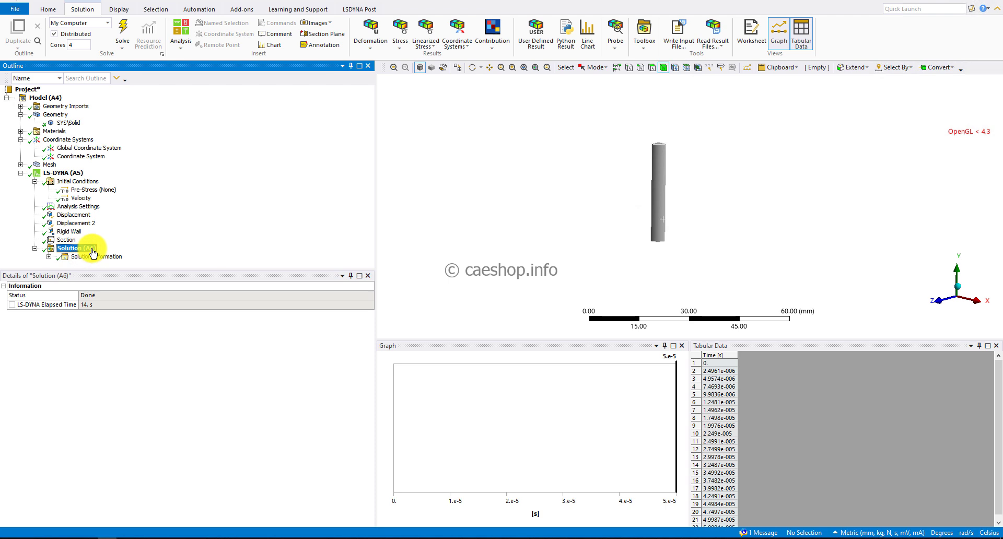
pyautogui.rightClick(92, 253)
pyautogui.moveTo(137, 256)
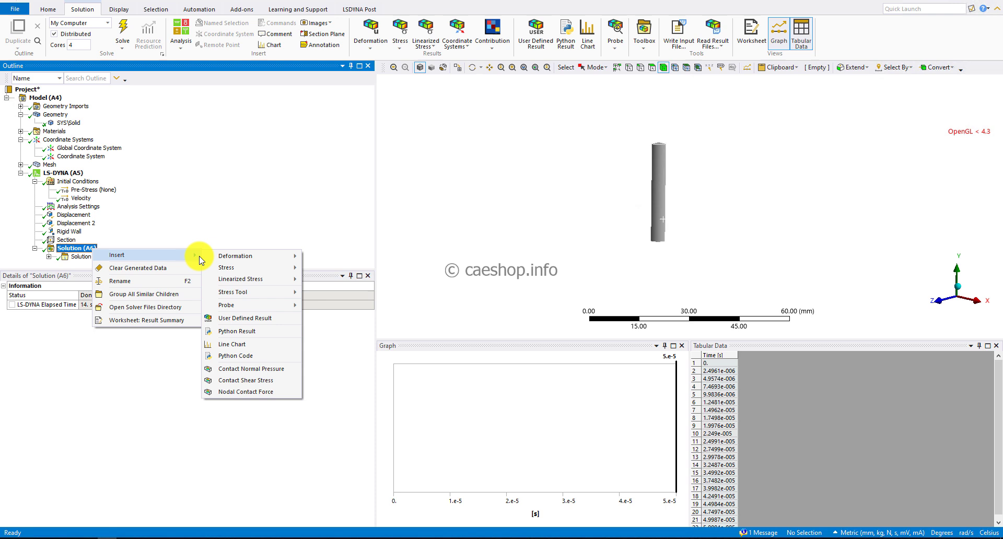
pyautogui.moveTo(235, 257)
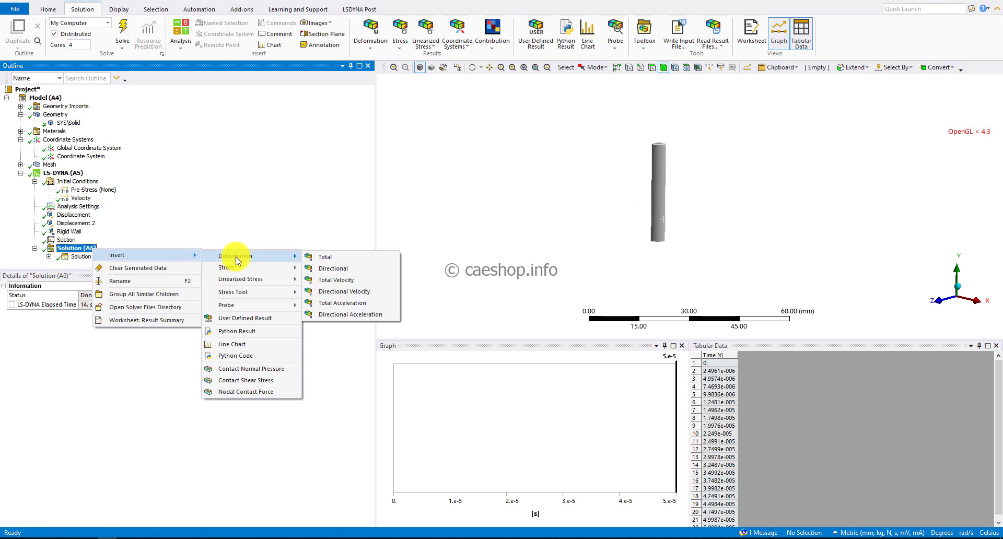
pyautogui.click(330, 257)
# Step: Add an Equivalent (von-Mises) stress result to the solution and evaluate all results
pyautogui.rightClick(77, 240)
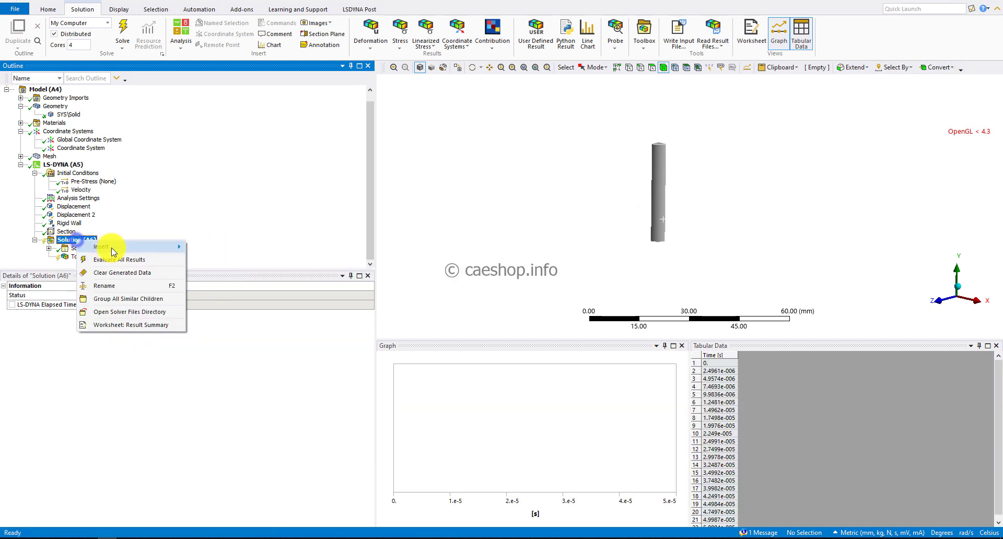
pyautogui.moveTo(112, 249)
pyautogui.moveTo(240, 260)
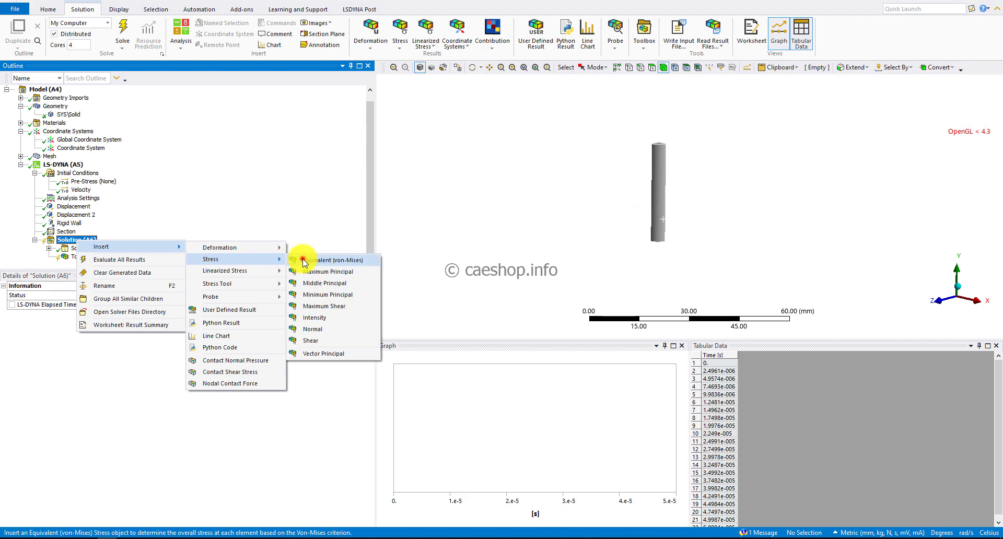
pyautogui.click(304, 260)
pyautogui.rightClick(182, 250)
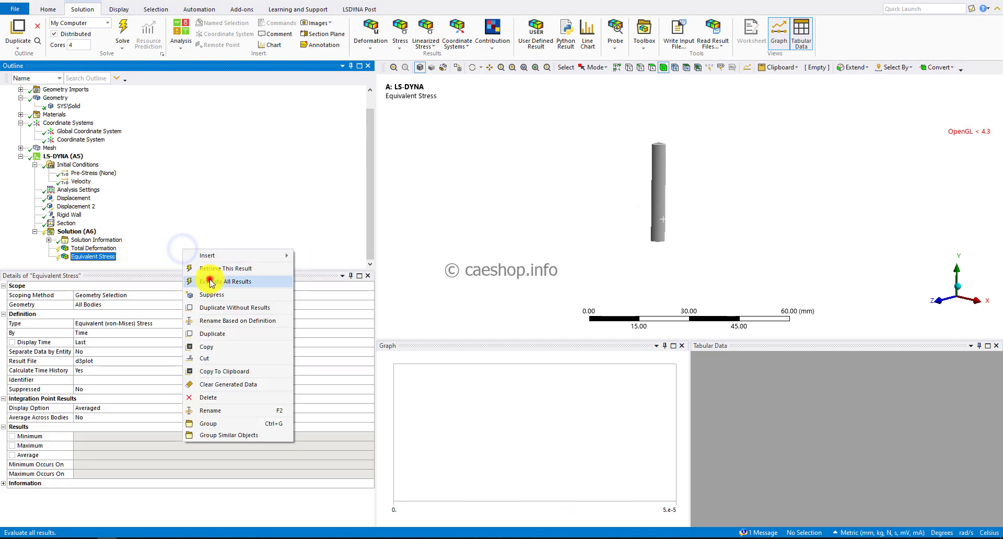
pyautogui.click(210, 282)
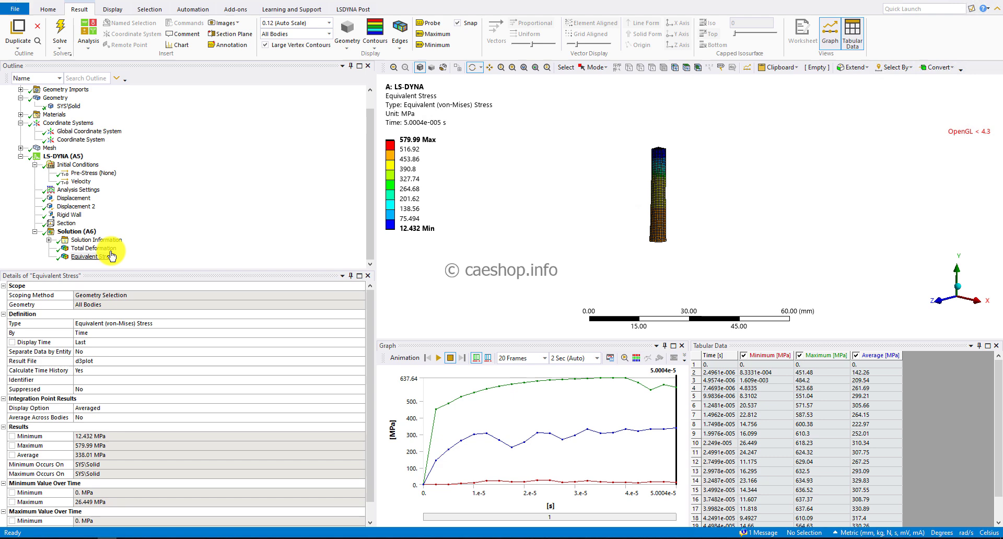
# Step: Show the Total Deformation result close up at the cylinder's impact end with a deformation scale of 1.0 (True Scale)
pyautogui.click(116, 241)
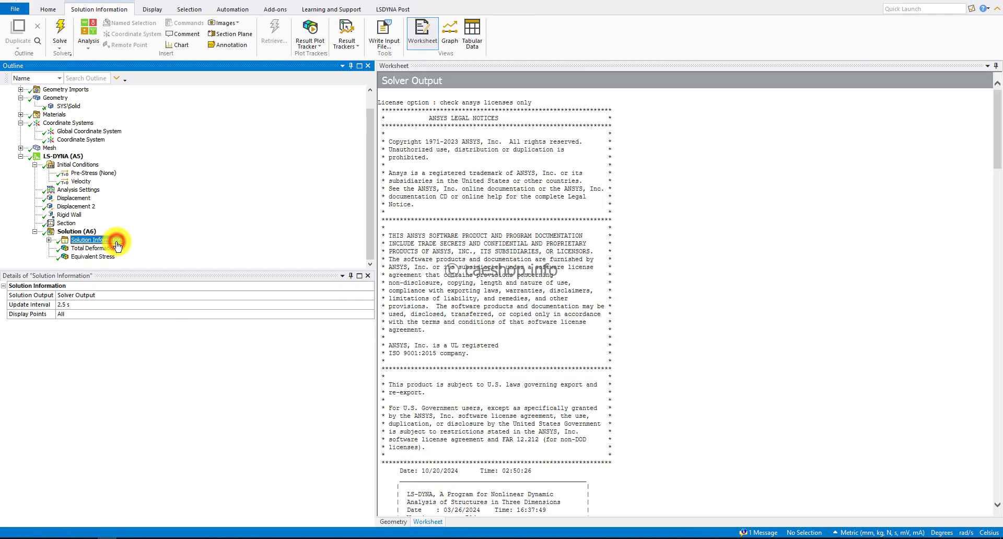
pyautogui.click(101, 250)
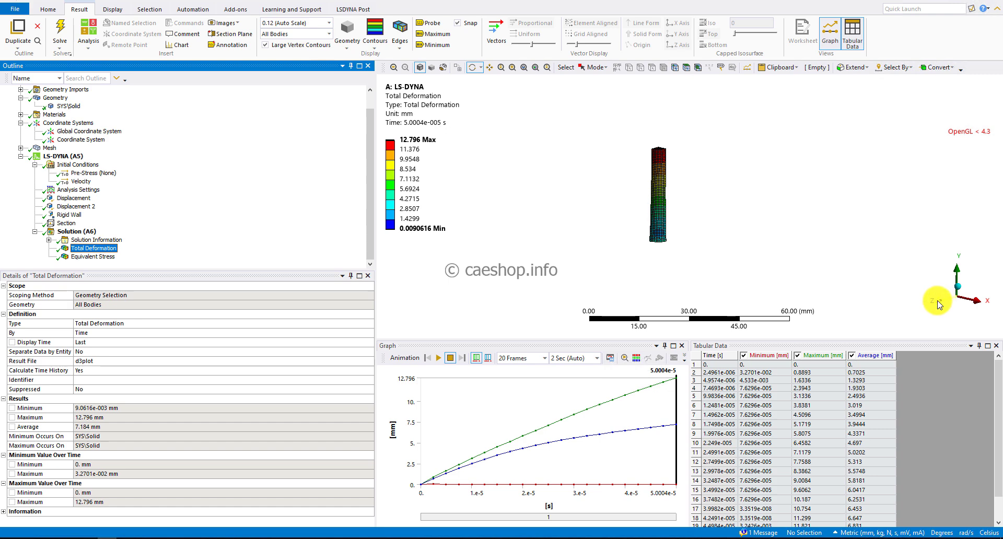
pyautogui.moveTo(700, 250); pyautogui.dragTo(635, 200, button='right')
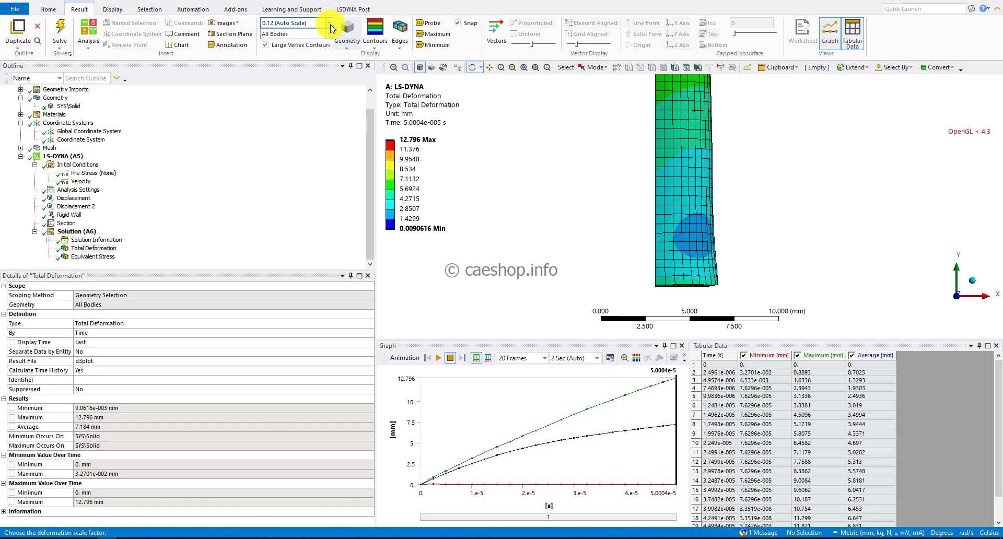
pyautogui.click(329, 24)
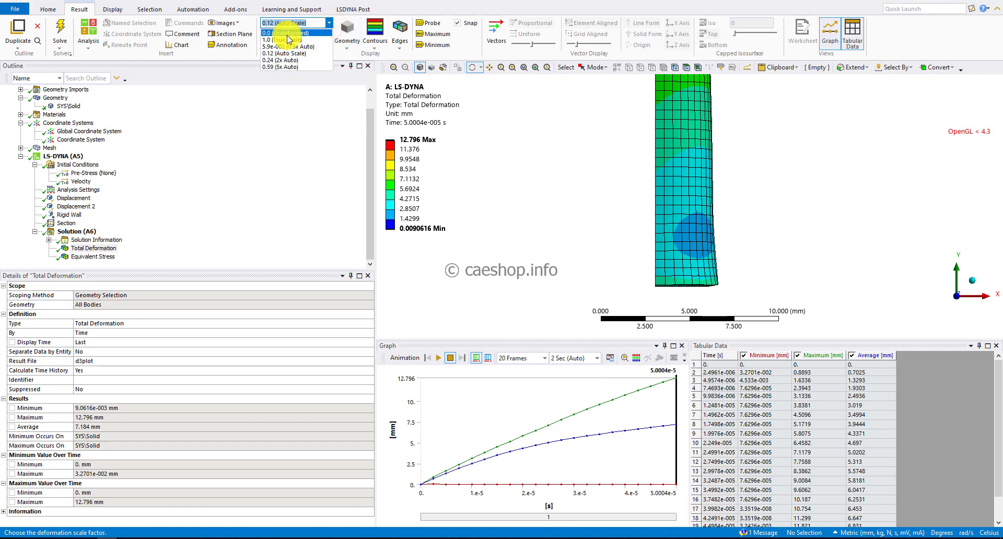
pyautogui.click(306, 37)
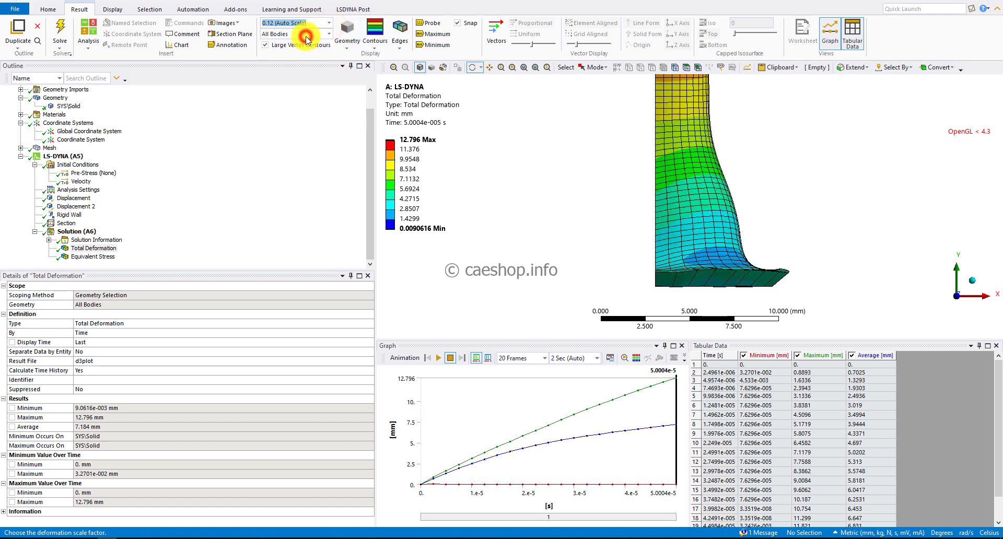
# Step: Animate the total deformation and examine the flared impact end of the quarter cylinder from different angles
pyautogui.moveTo(677, 258); pyautogui.dragTo(833, 262)
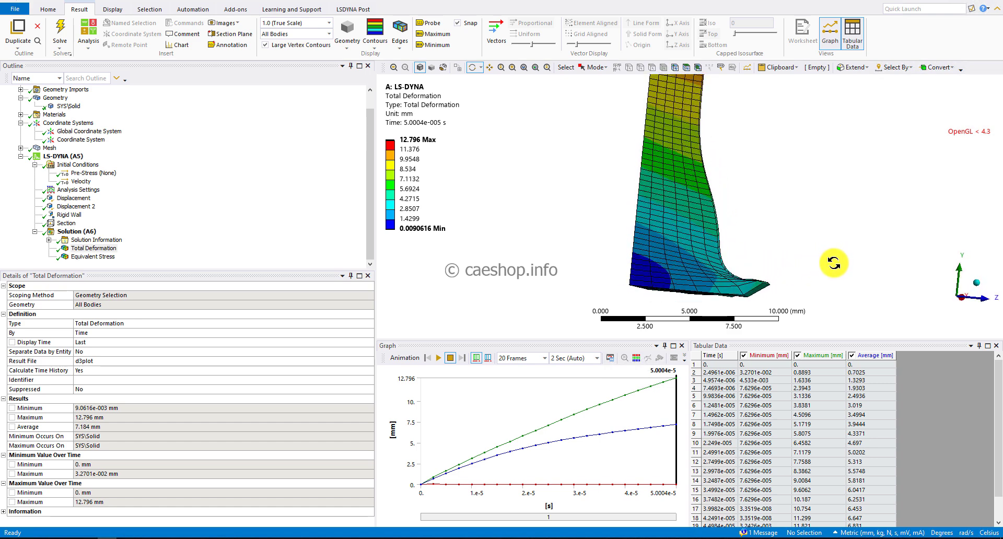
pyautogui.click(442, 359)
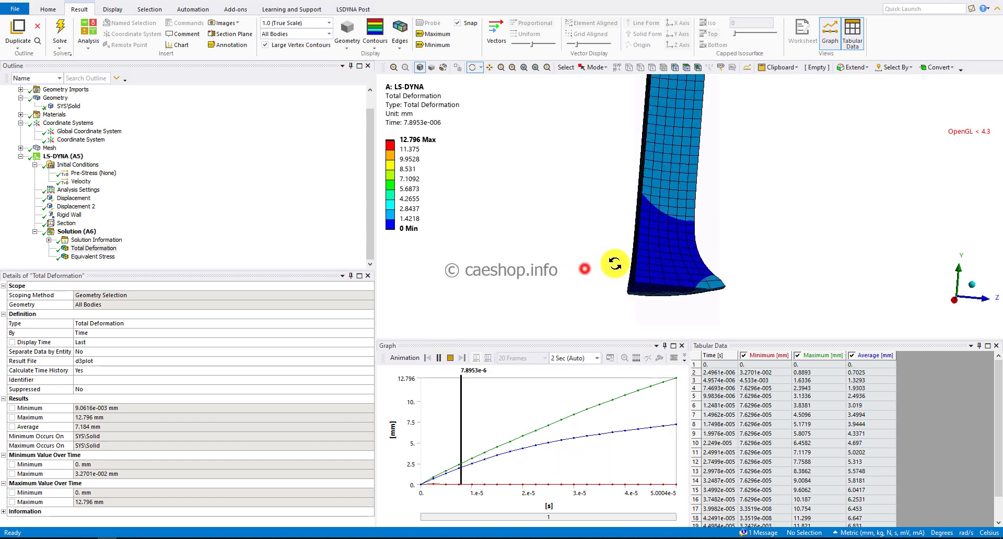
pyautogui.moveTo(585, 267); pyautogui.dragTo(607, 290)
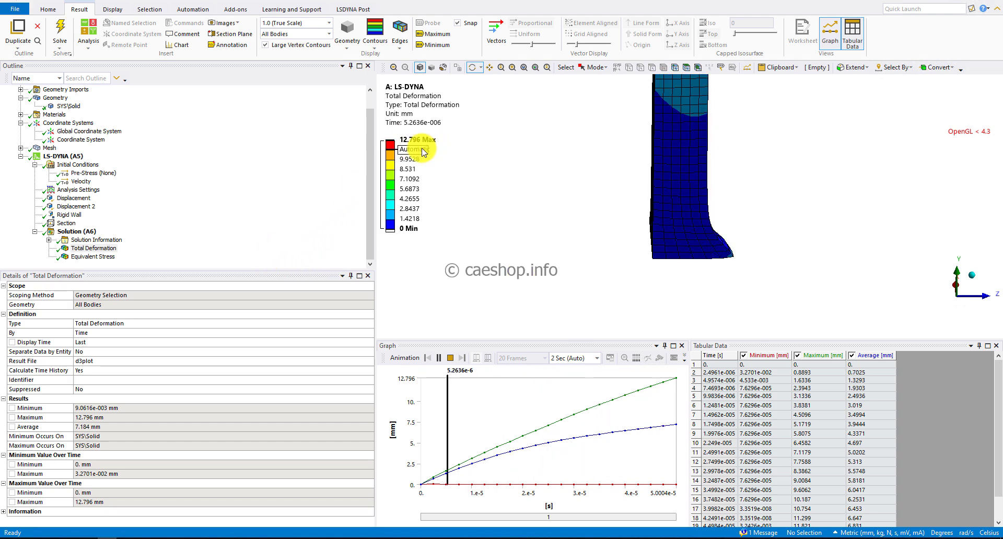
pyautogui.click(274, 219)
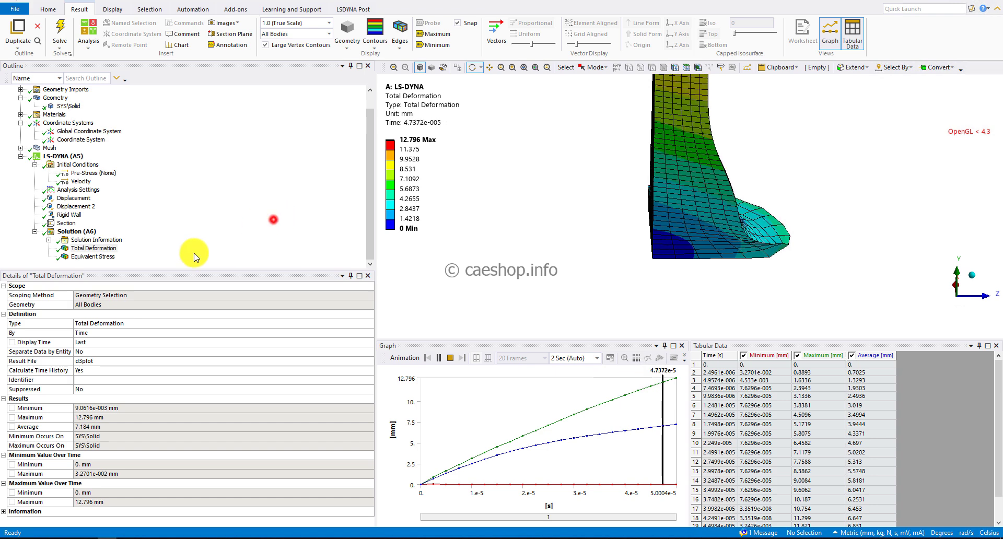
# Step: Animate the equivalent stress result and examine the stress distribution around the impact end from several angles
pyautogui.click(108, 256)
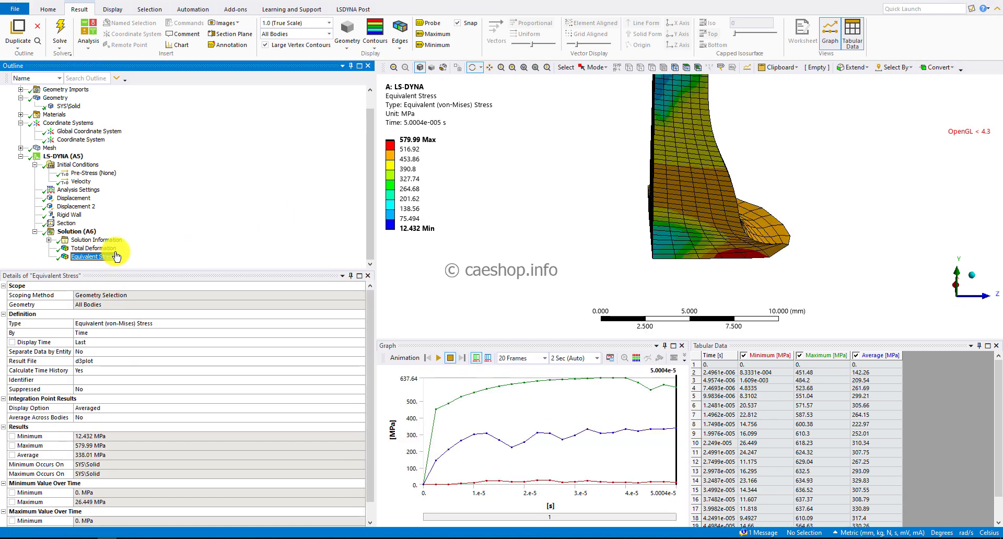
pyautogui.click(441, 358)
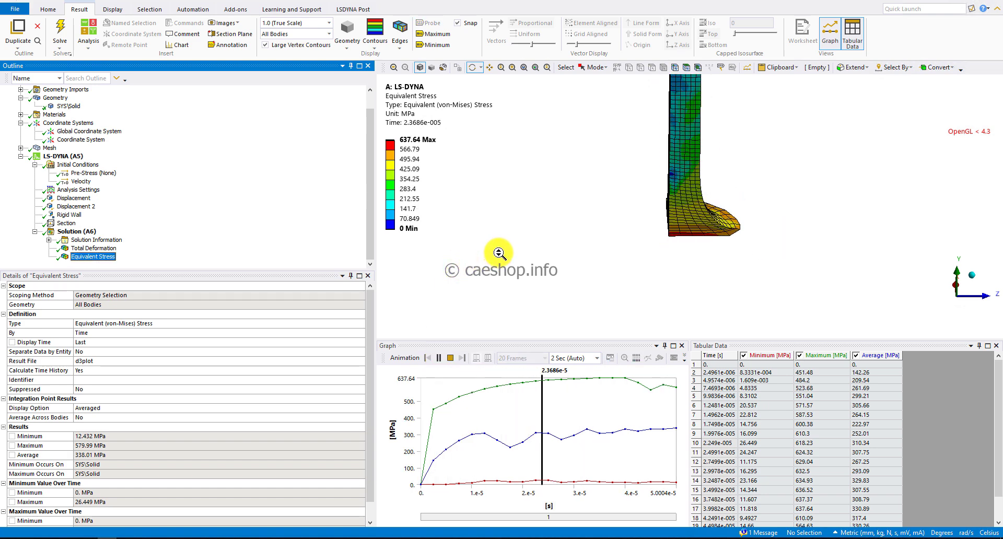
pyautogui.moveTo(629, 226)
pyautogui.mouseDown()
pyautogui.moveTo(586, 227)
pyautogui.moveTo(596, 188)
pyautogui.mouseUp()
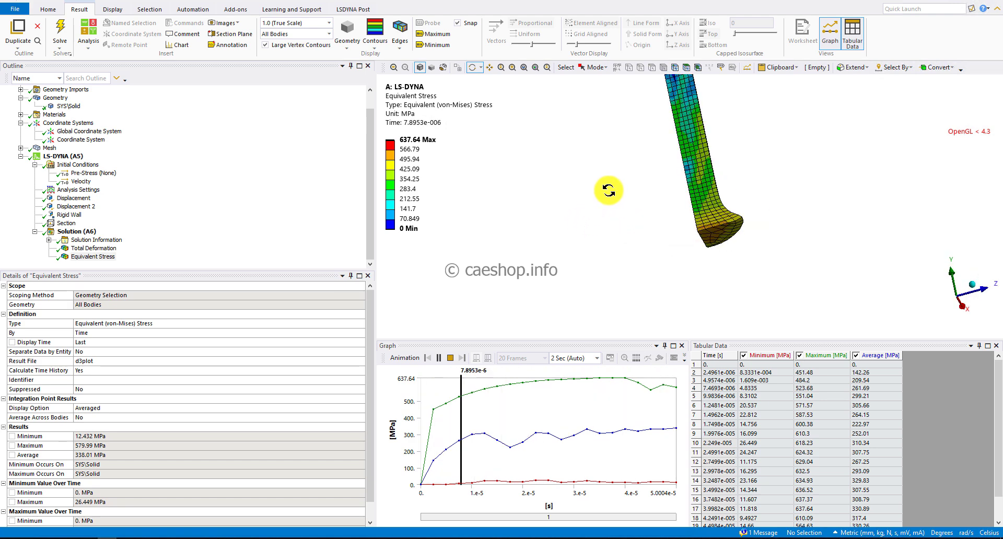
pyautogui.moveTo(660, 236); pyautogui.dragTo(694, 263)
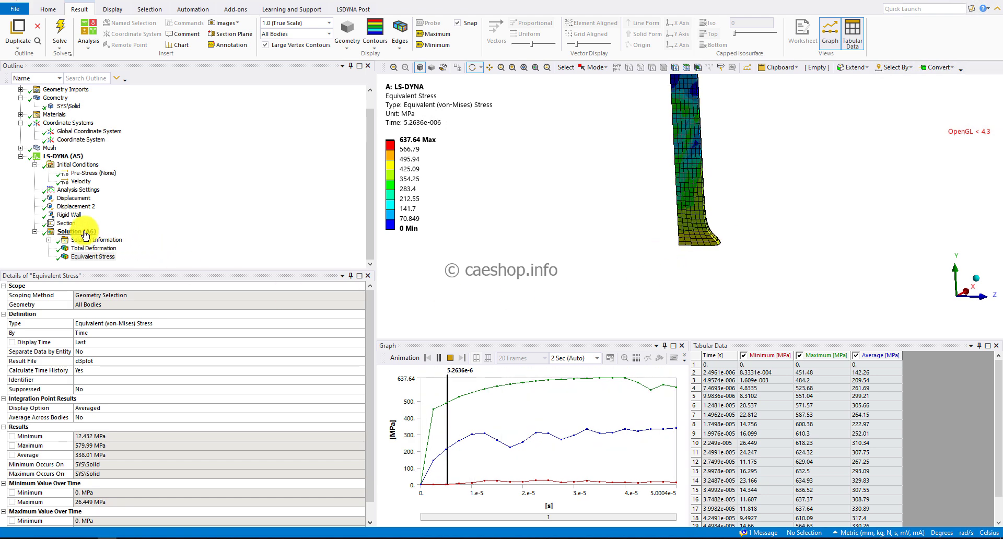
# Step: Review the methods available for the Section and keep ALE
pyautogui.click(73, 225)
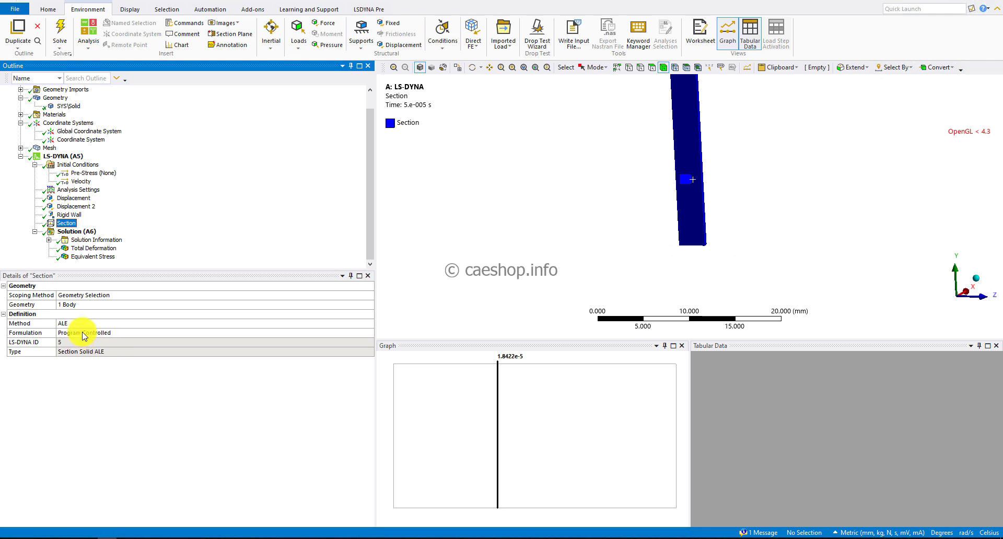
pyautogui.click(112, 324)
pyautogui.click(369, 324)
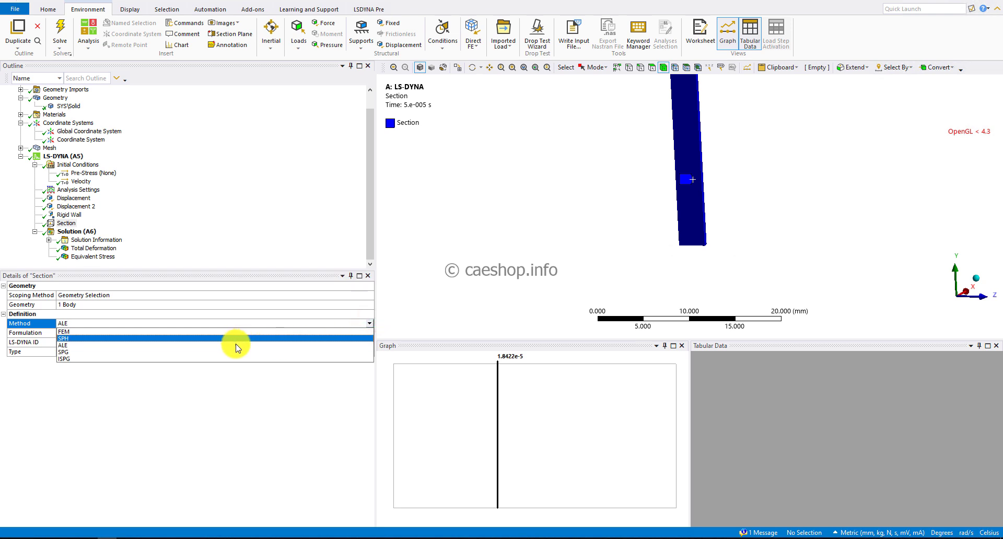
pyautogui.click(220, 218)
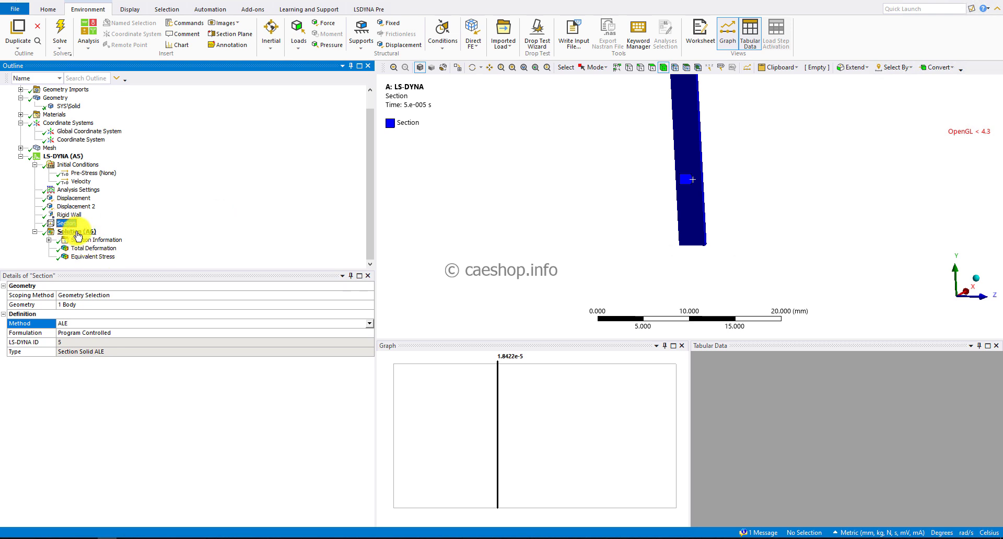
pyautogui.click(100, 216)
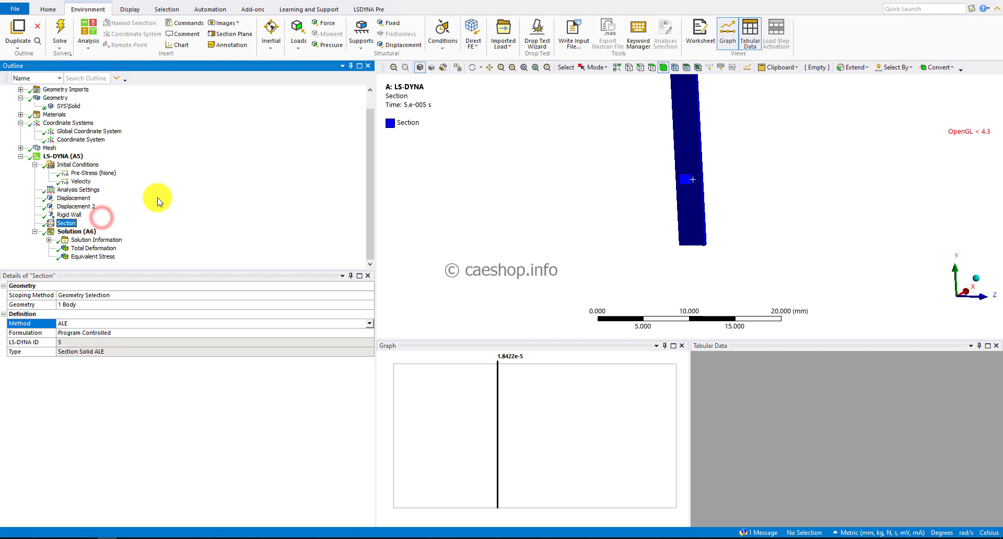